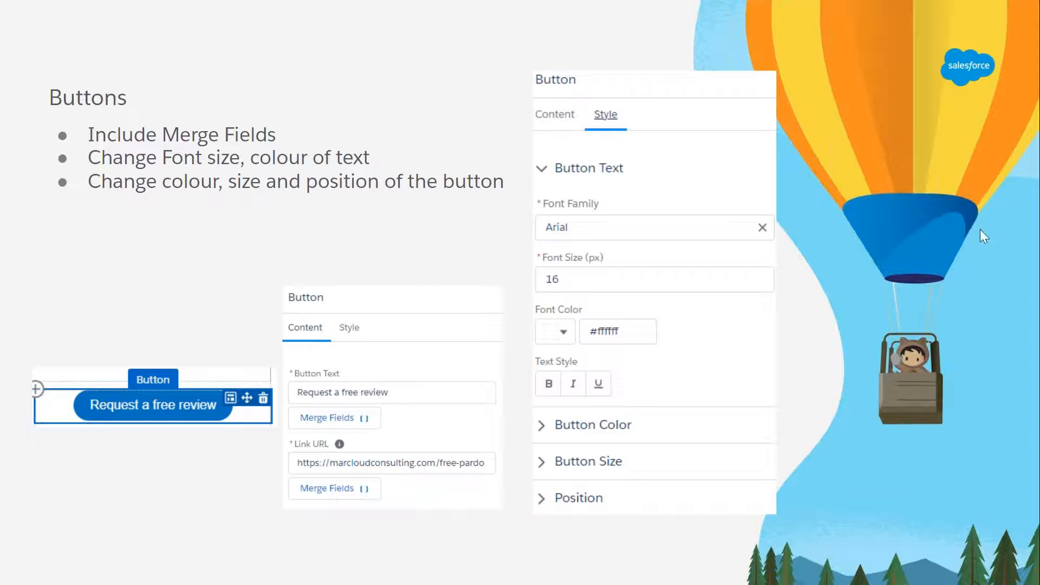
key(Right)
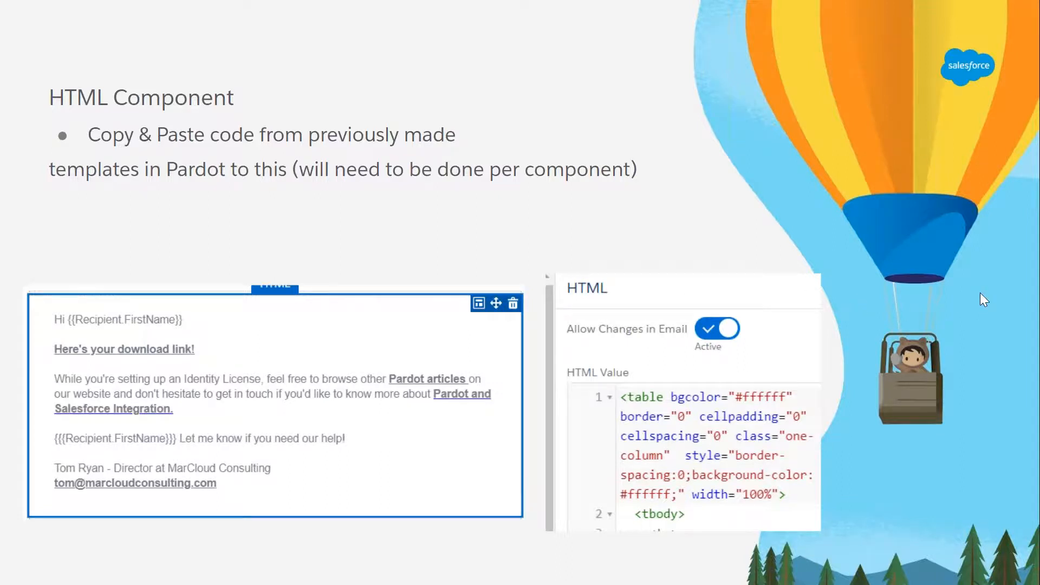
key(Right)
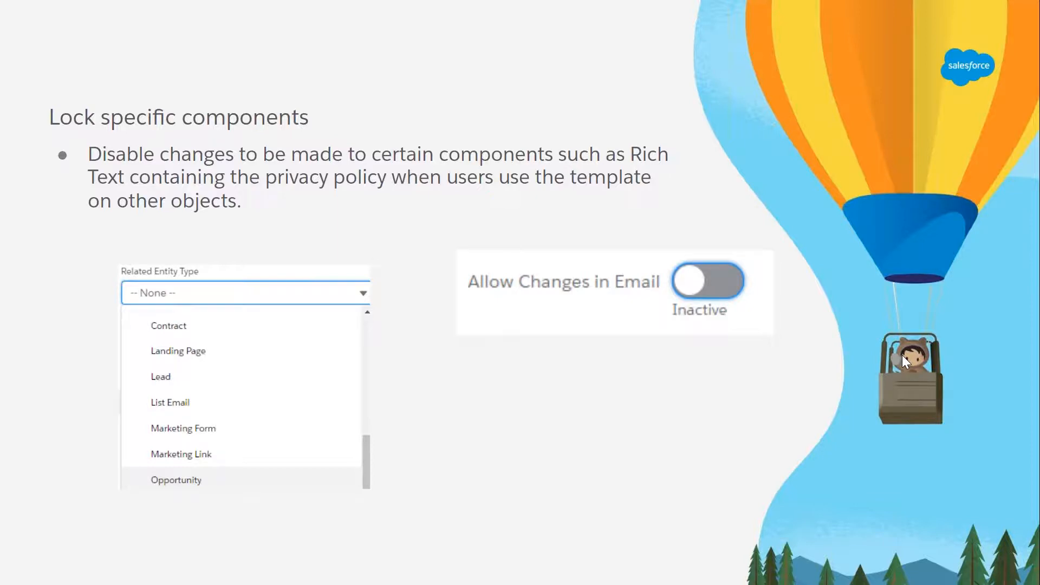
click(931, 307)
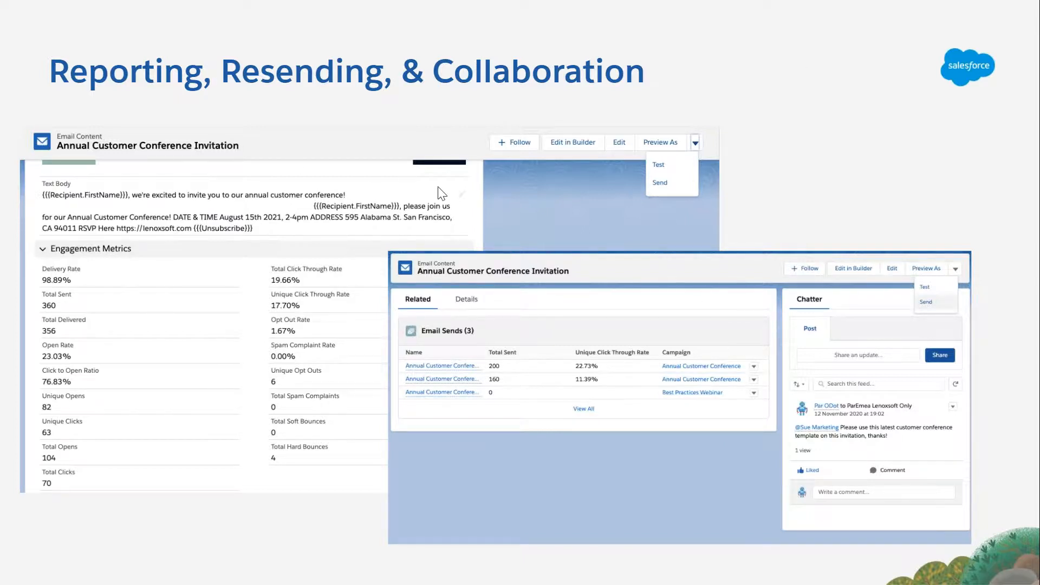
Leave the slideshow, switch to Salesforce and start a new email template named "[MC] Free Pardot Review Template".
key(Escape)
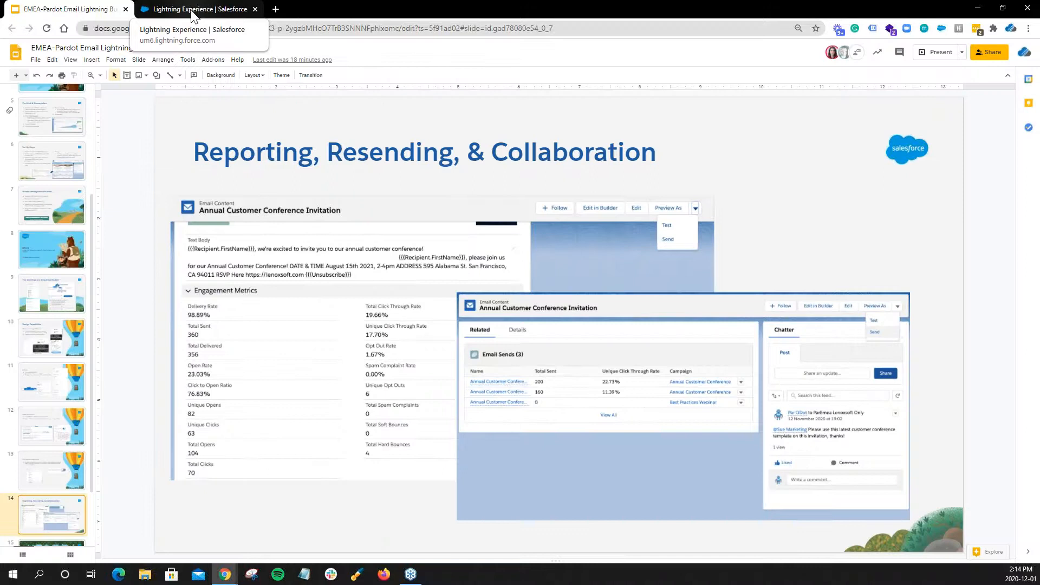
click(192, 11)
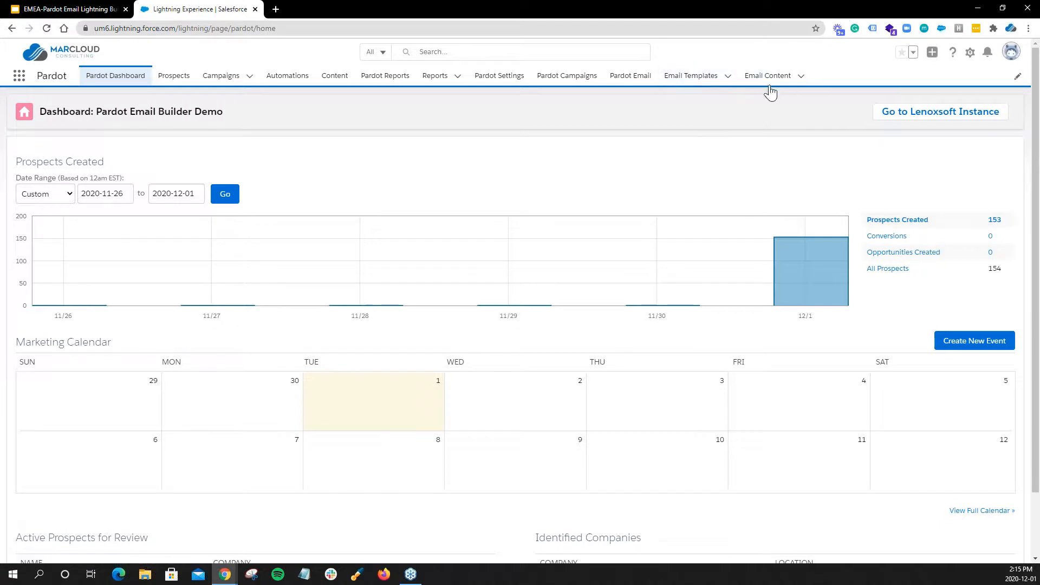
click(705, 87)
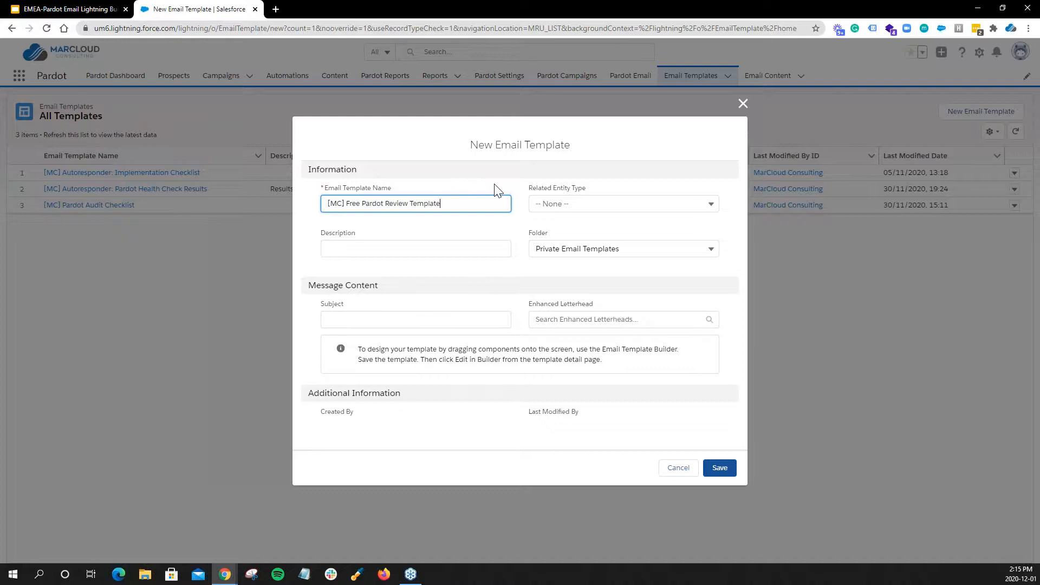
Set the new template's description to "Promoting our free Pardot account reviews available to all Pardot customers!".
click(408, 249)
key(ctrl+v)
click(421, 270)
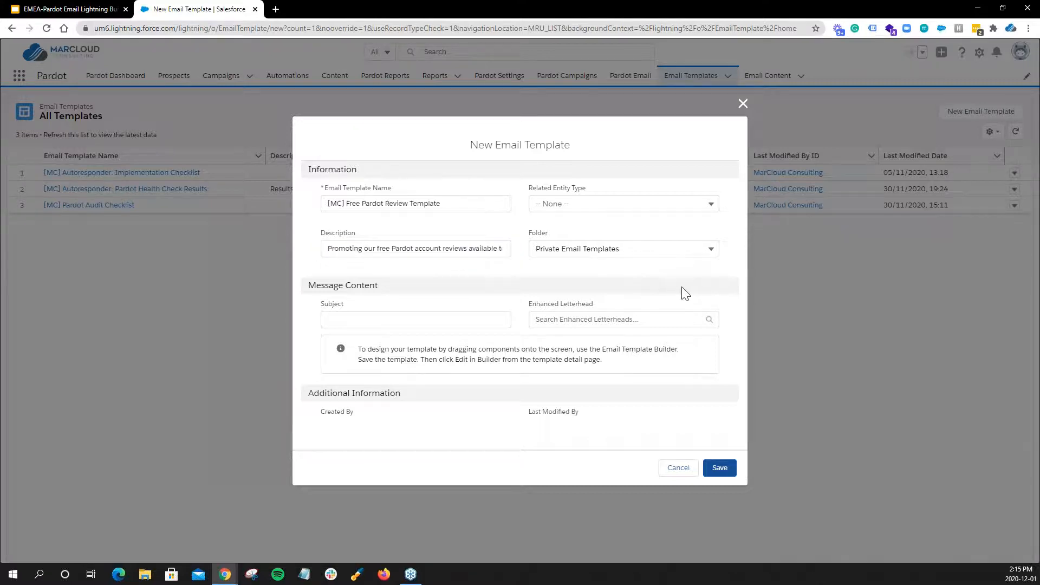
click(579, 207)
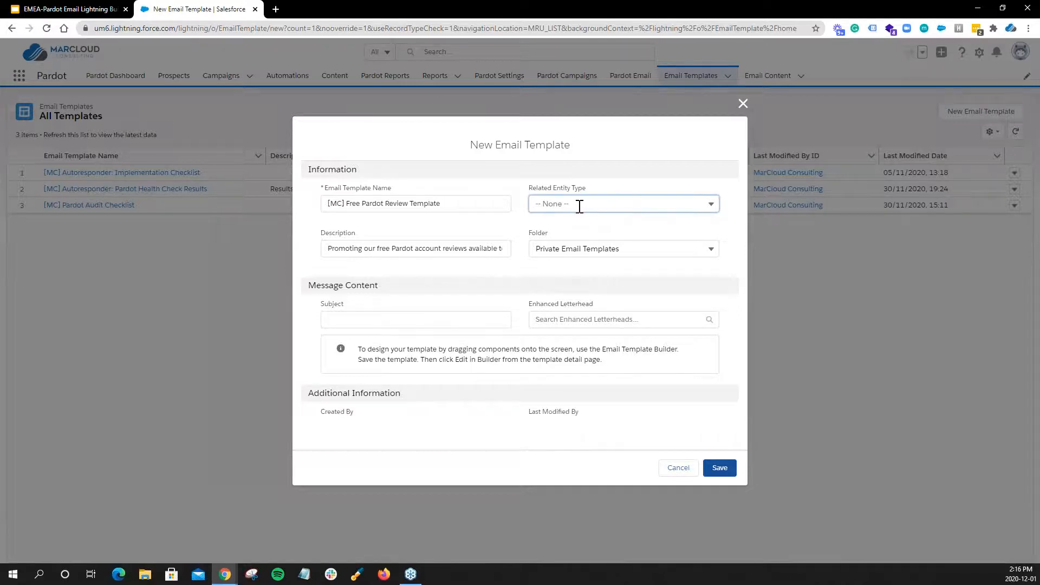
click(579, 206)
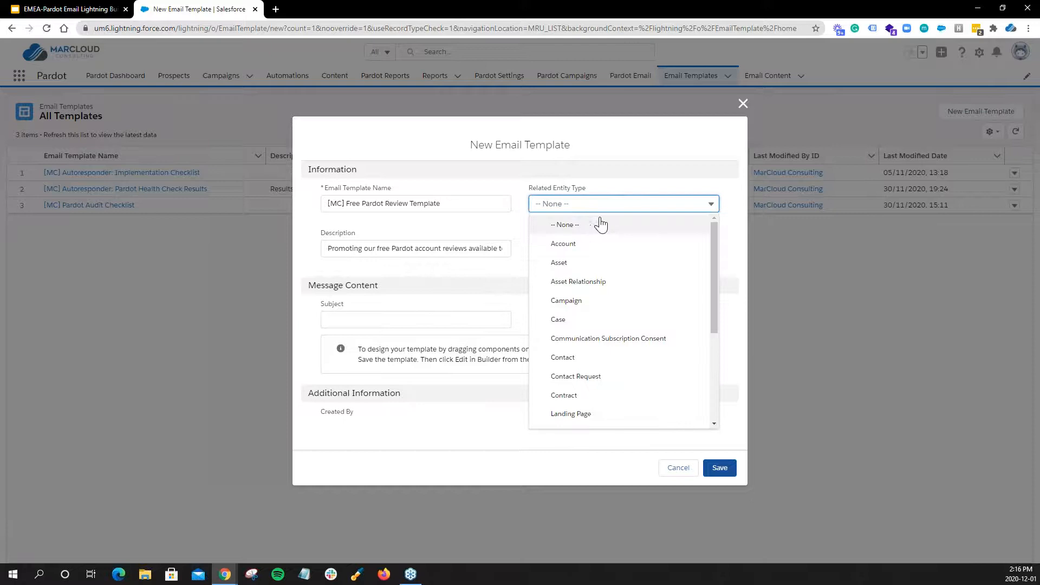
click(583, 205)
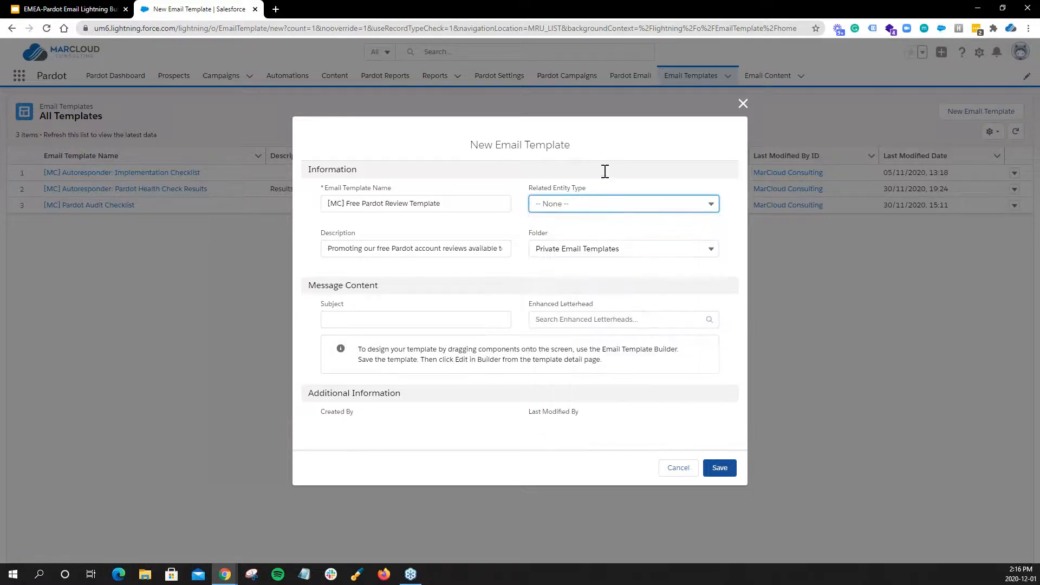
Set the template's folder to Public Email Templates and its subject to "Request a free Pardot account review!".
click(560, 249)
click(615, 295)
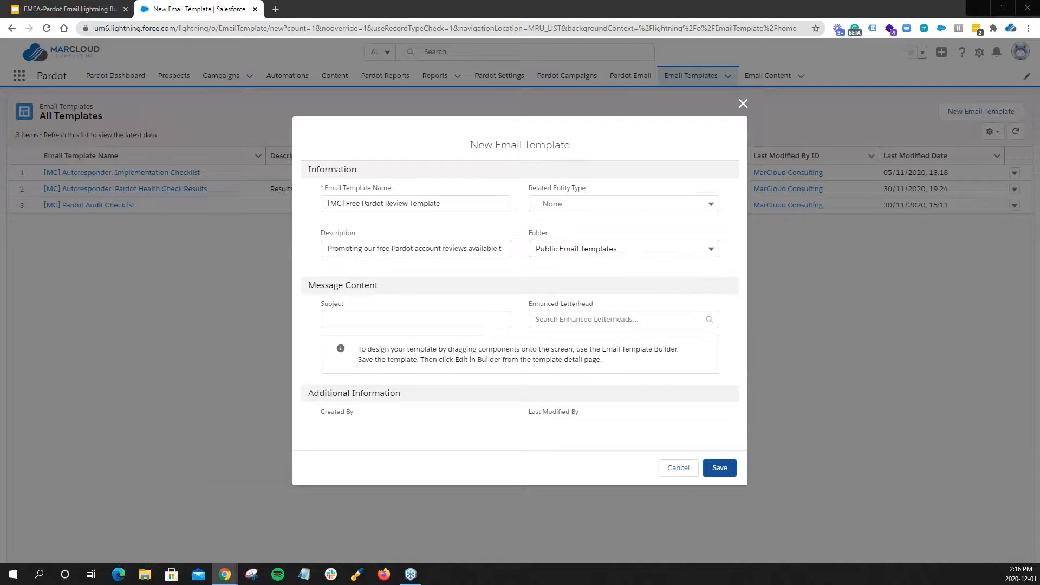
click(460, 321)
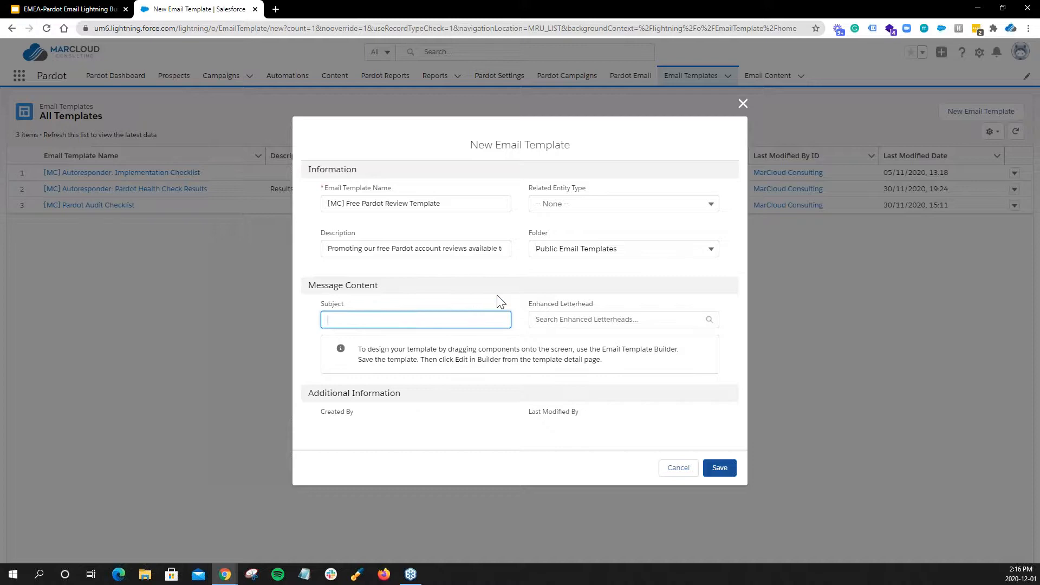
text(Request a free Pardot account review!)
click(503, 296)
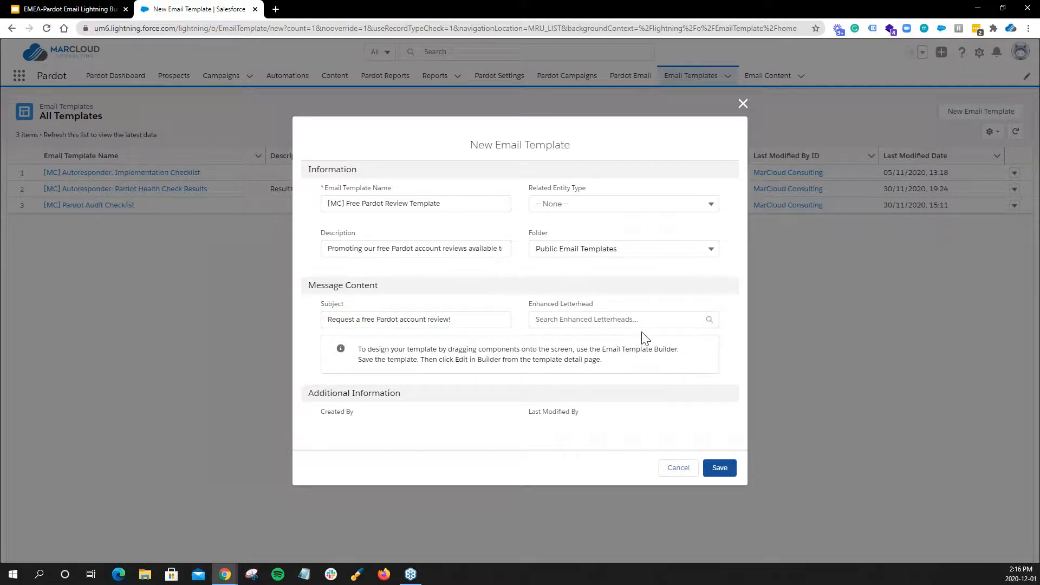
Save the new template without an enhanced letterhead and open it for editing in the Email Template Builder.
click(632, 319)
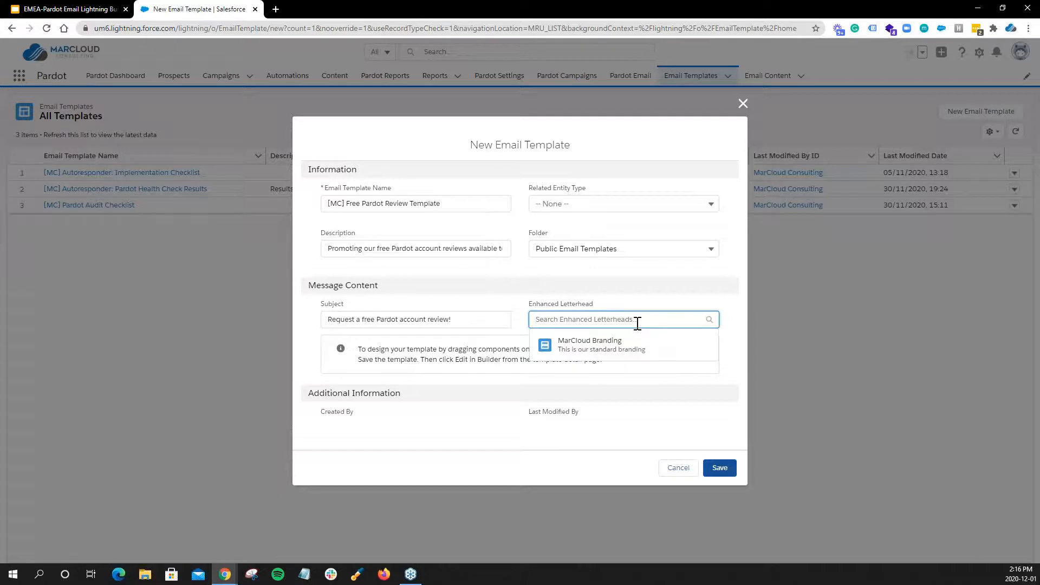
click(658, 295)
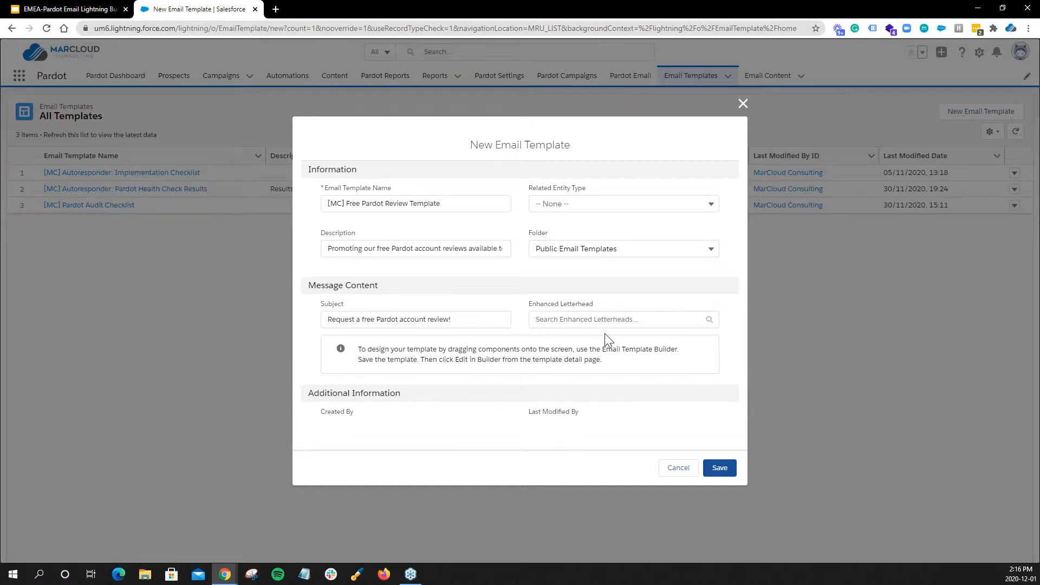
click(726, 469)
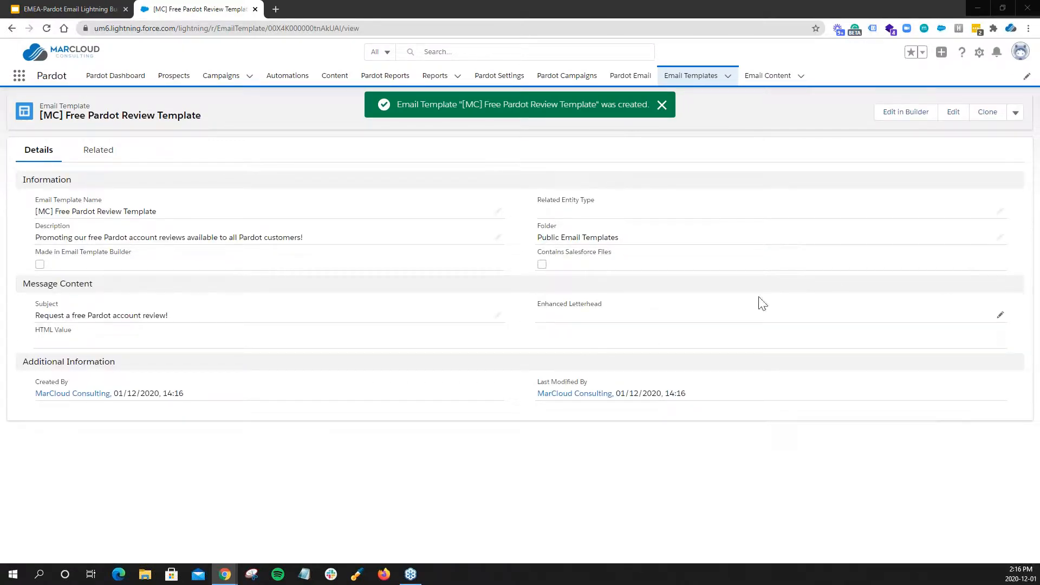
click(913, 116)
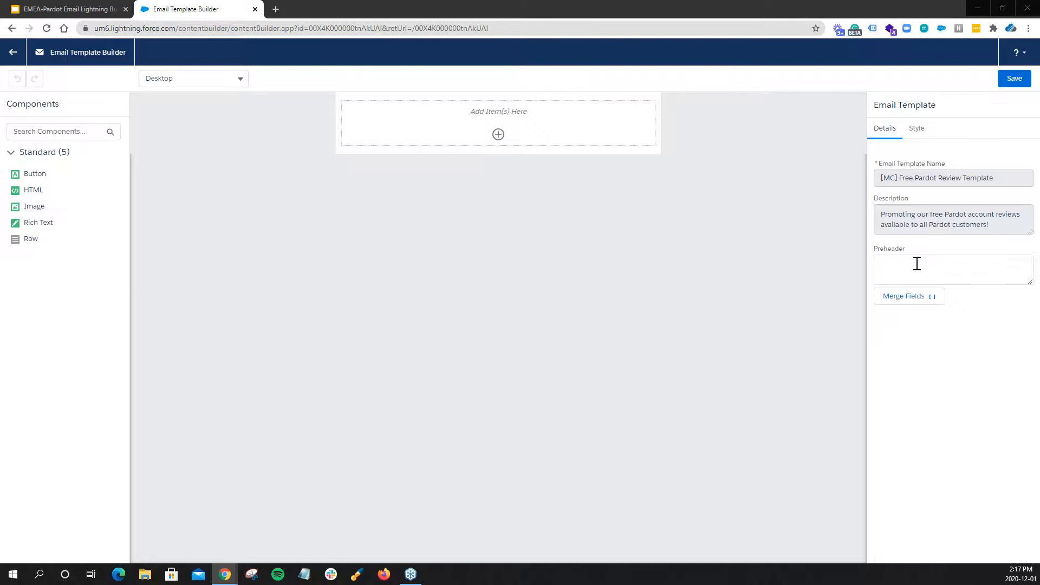
Set the template's preheader to "A fresh pair of eyes on your Pardot account. Request a free review from MarCloud.".
click(917, 264)
text(A fresh pair of eyes on your Pardot account. Request a free review from MarCloud.)
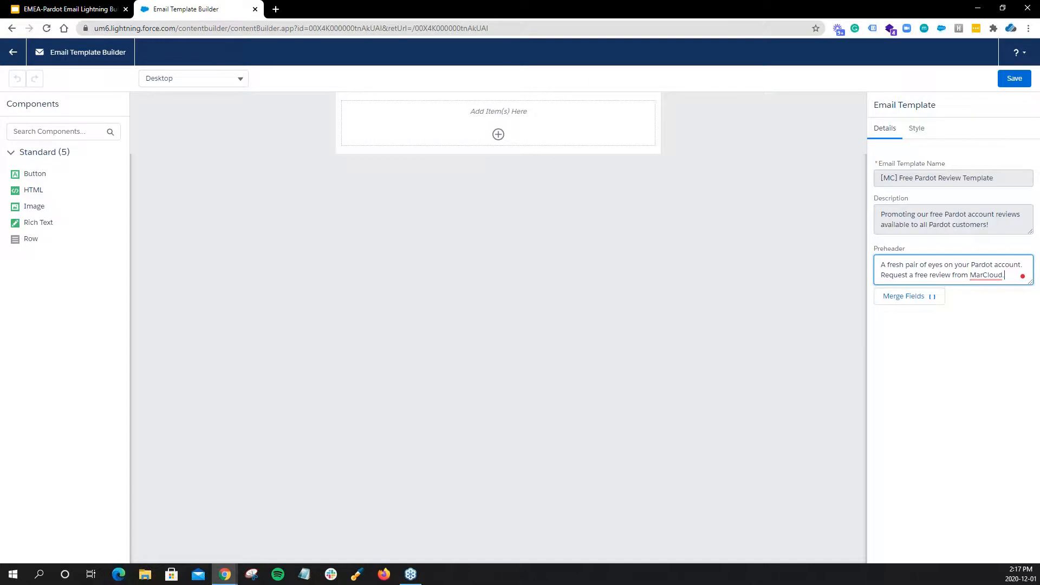
click(750, 218)
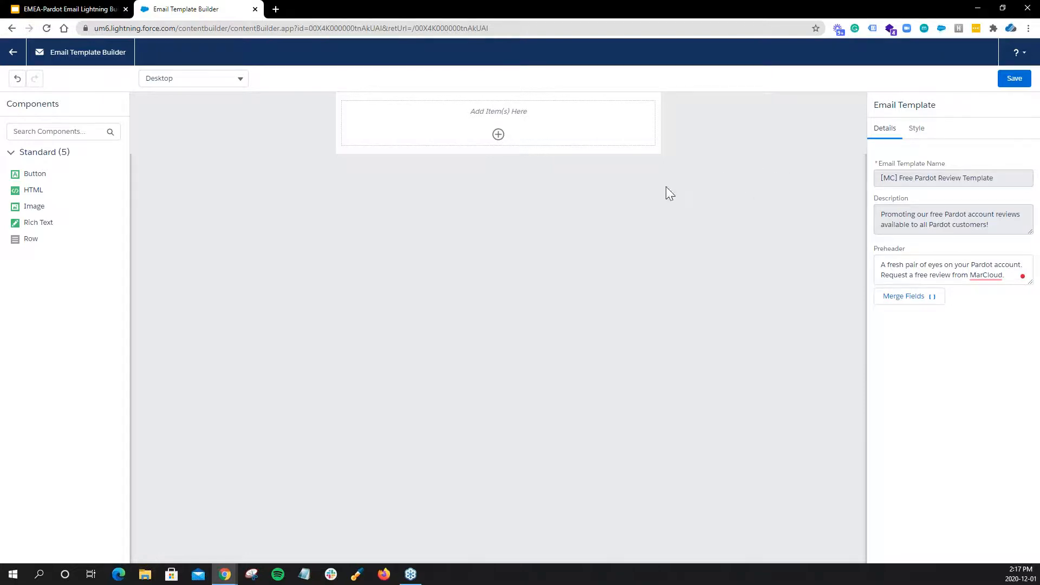
Change the email template's background color to the brand blue in its style settings.
click(917, 134)
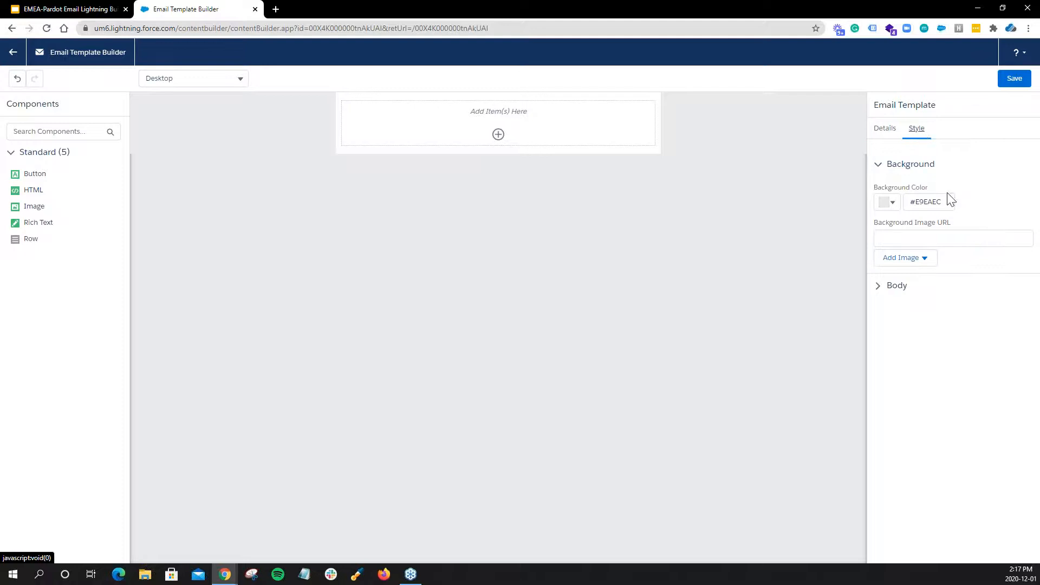
click(936, 202)
text(#0070bf)
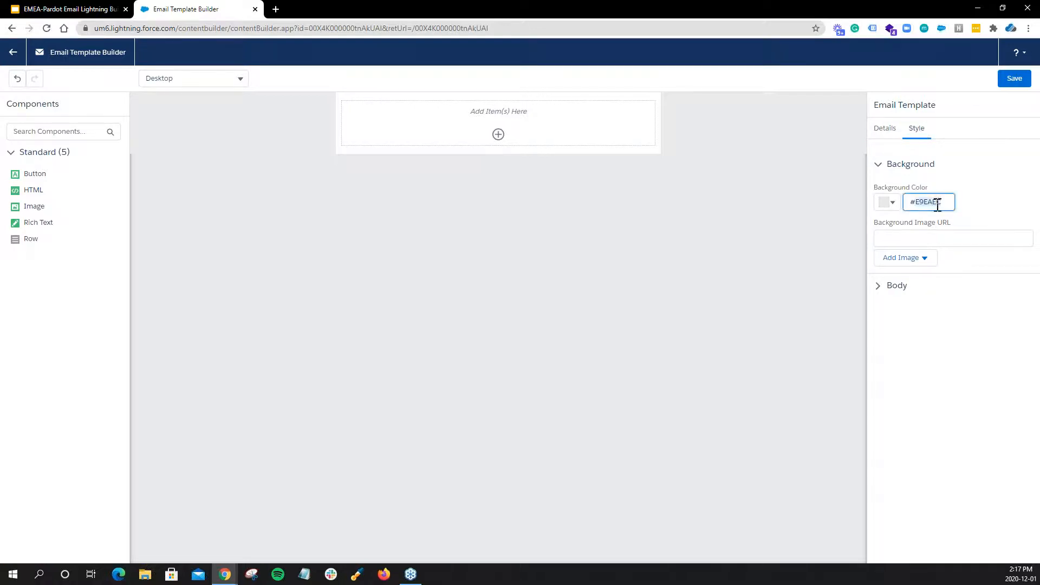
click(984, 193)
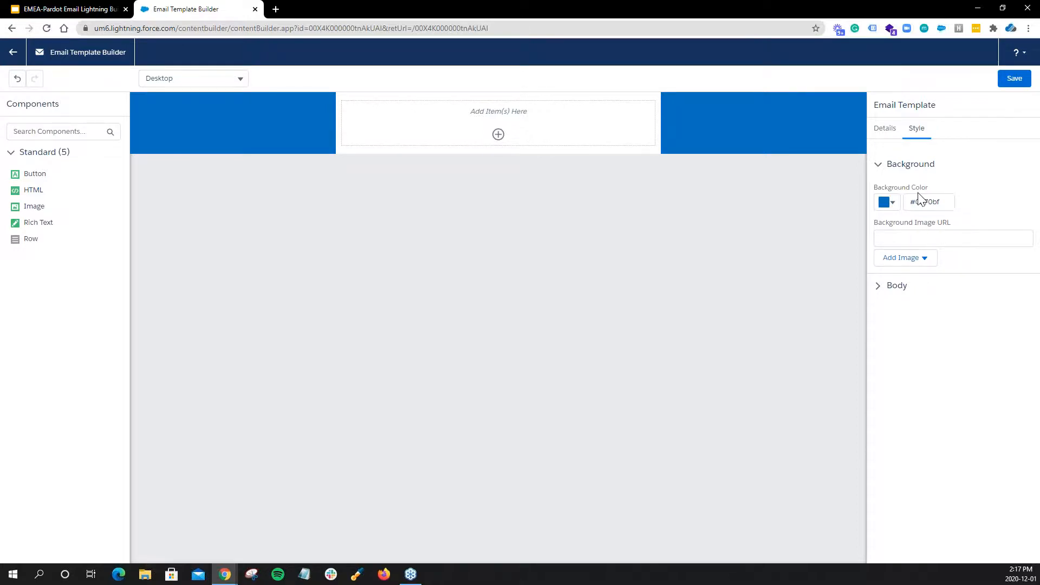
drag(909, 202, 948, 202)
click(970, 200)
Place a Rich Text component in the empty email body and undo the addition.
drag(35, 221, 423, 135)
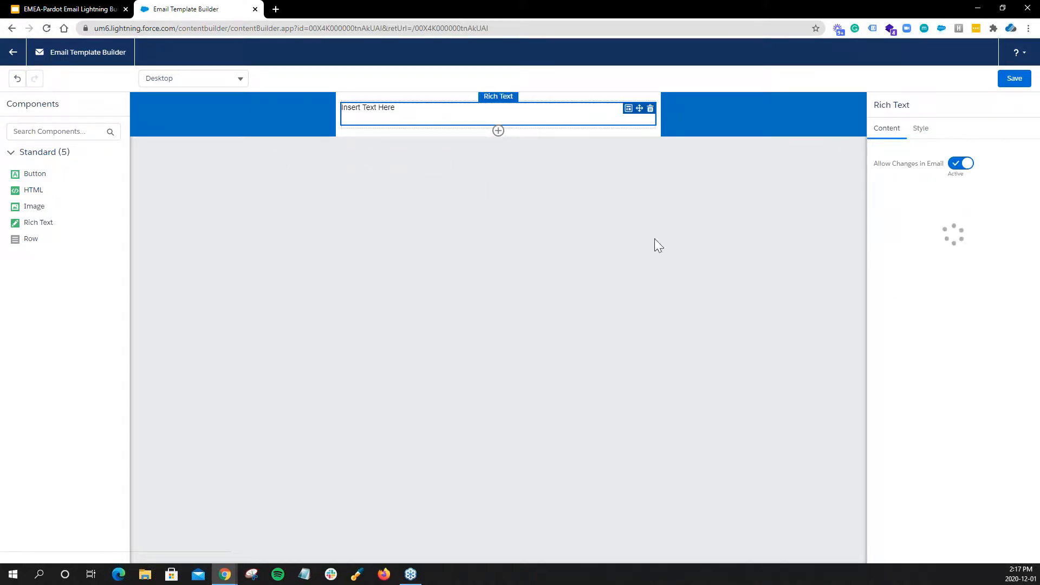
click(566, 212)
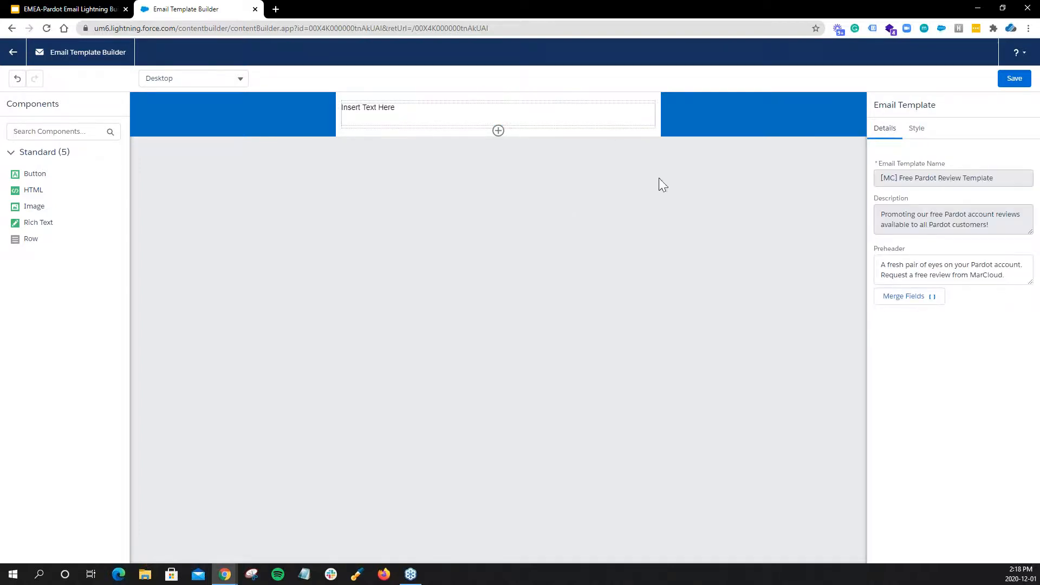
click(17, 79)
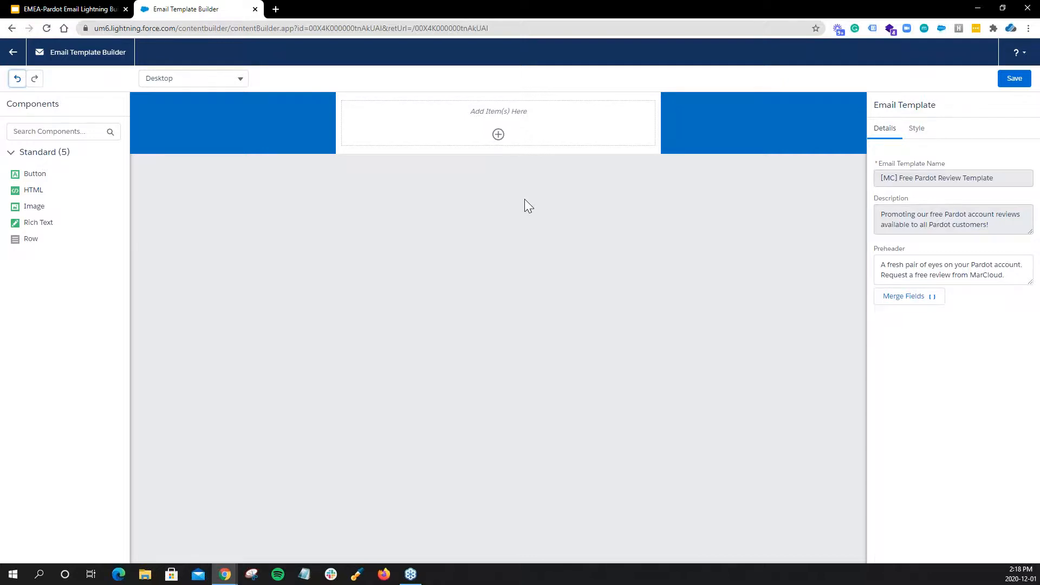
Add an Image component to the email body using MarCloud Consulting_Logo from the Salesforce CMS folder "Email Content: Free Review Email".
drag(44, 207, 490, 124)
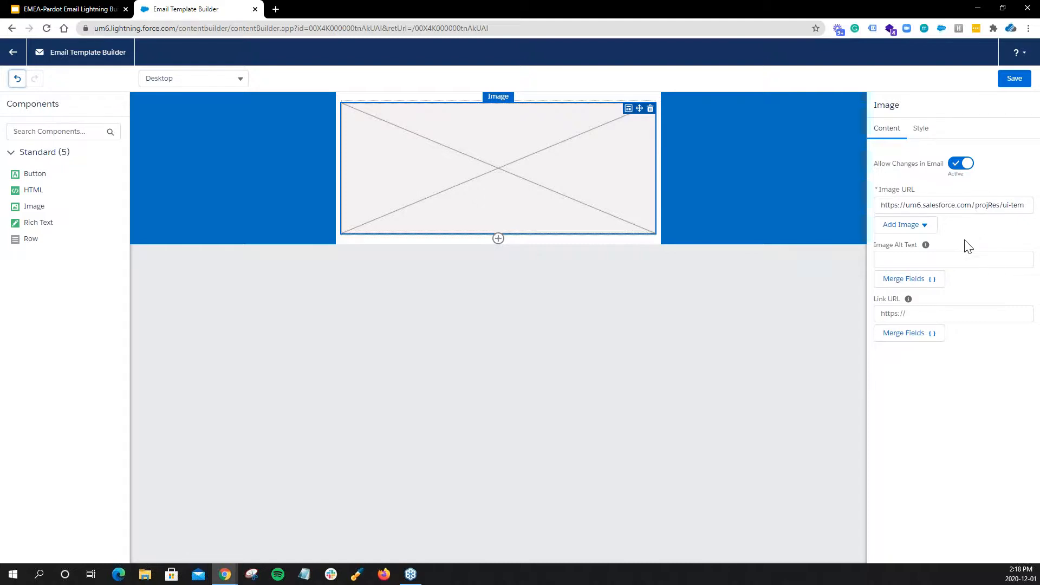
click(925, 234)
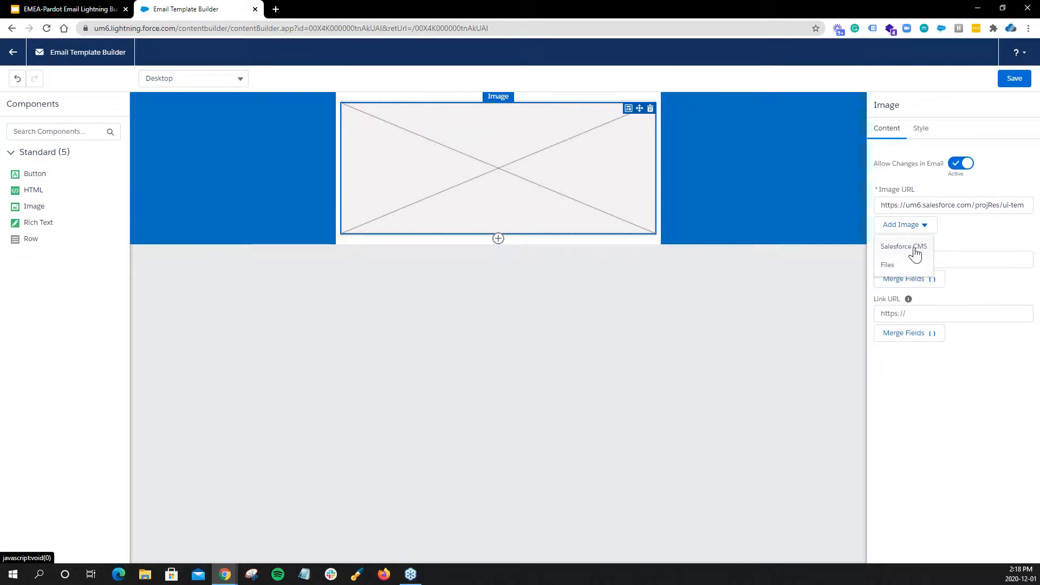
click(909, 248)
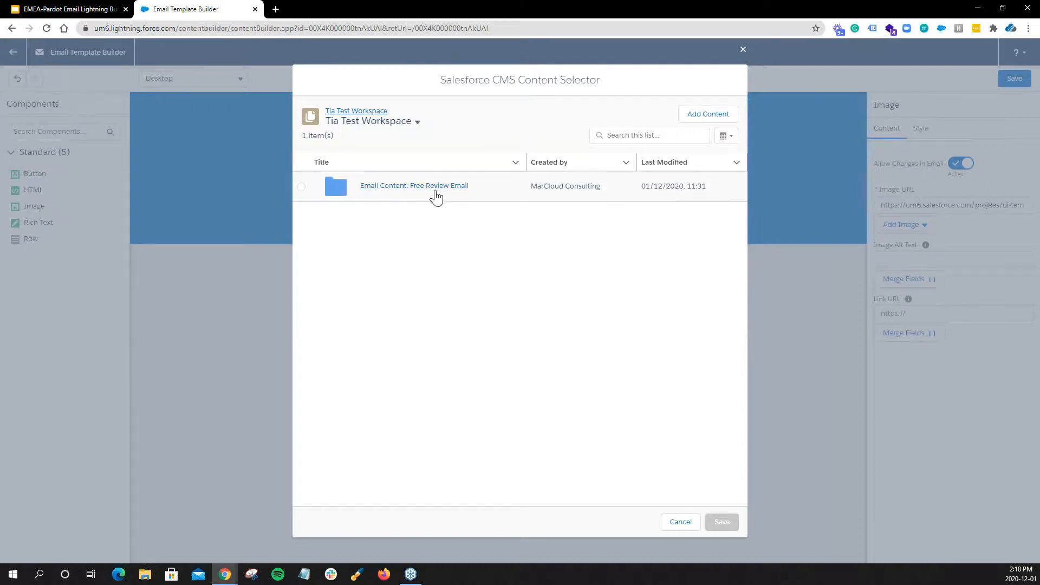
click(433, 187)
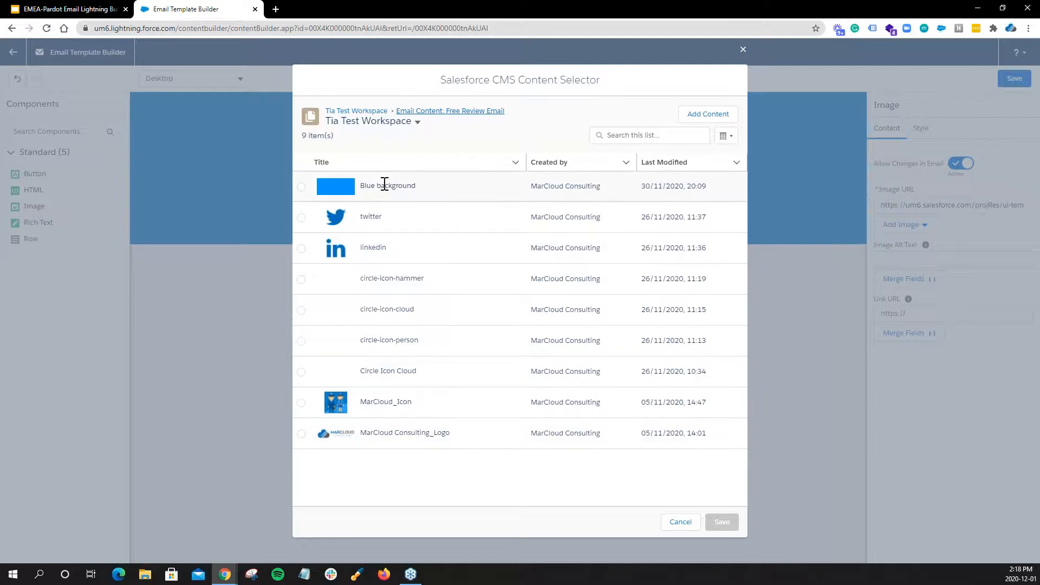
click(304, 436)
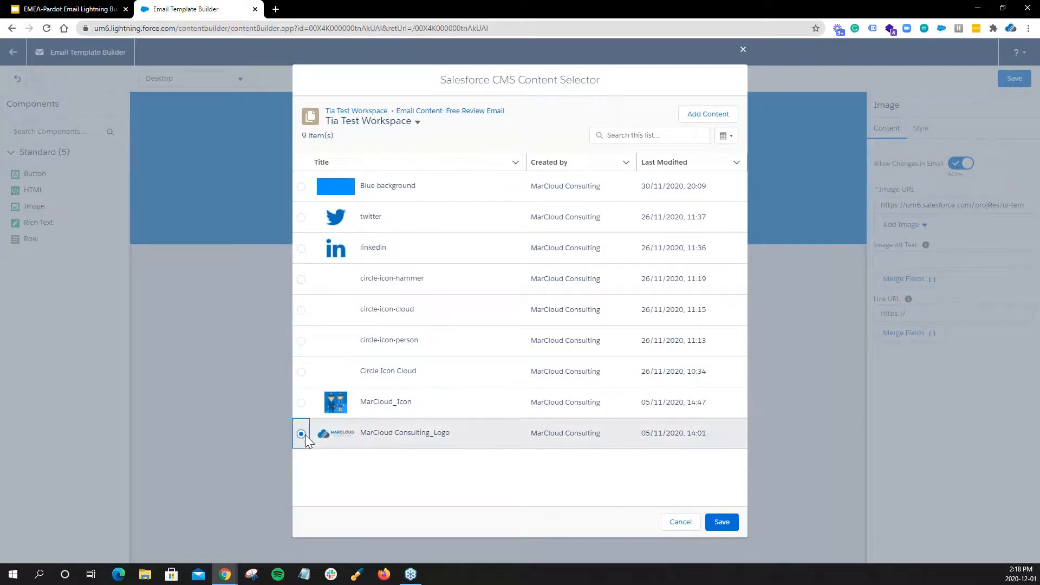
click(720, 523)
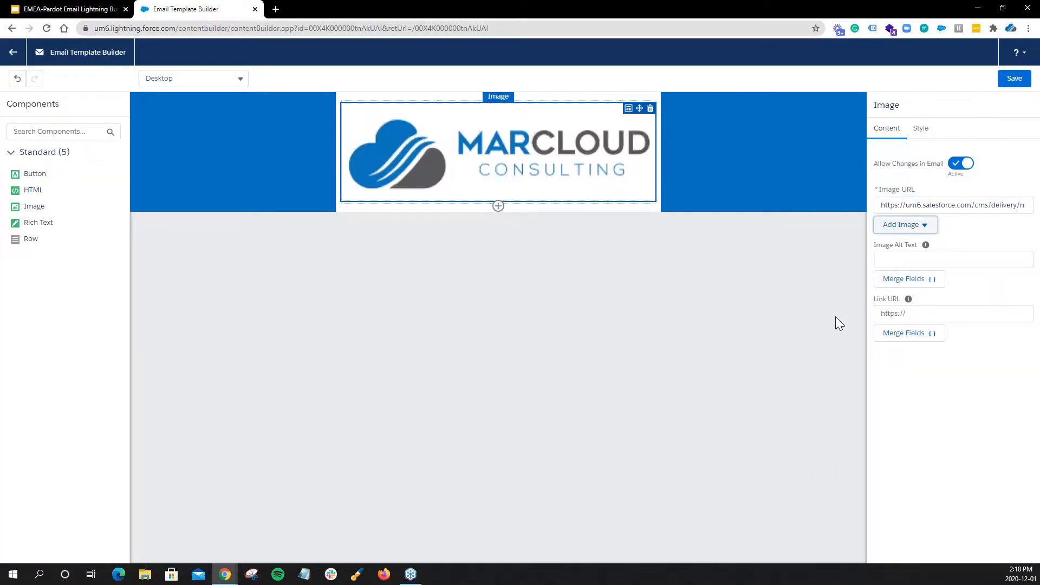
Set the logo image's width to 80% in its style settings.
click(922, 131)
click(884, 202)
text(80)
click(968, 306)
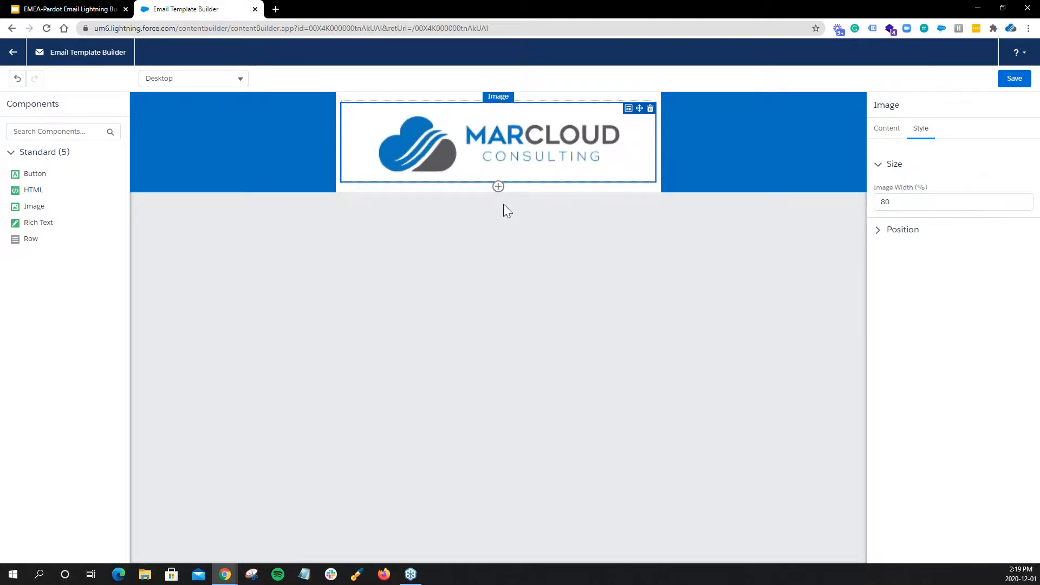
Switch the builder to the Phone view and set the logo image's width to 50%.
click(240, 80)
click(190, 120)
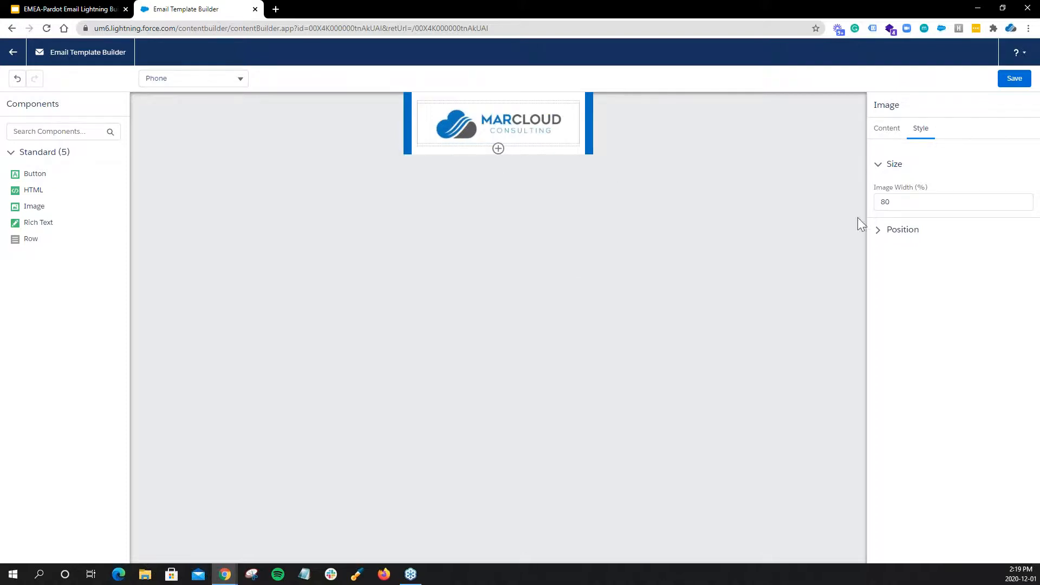
click(898, 203)
text(50)
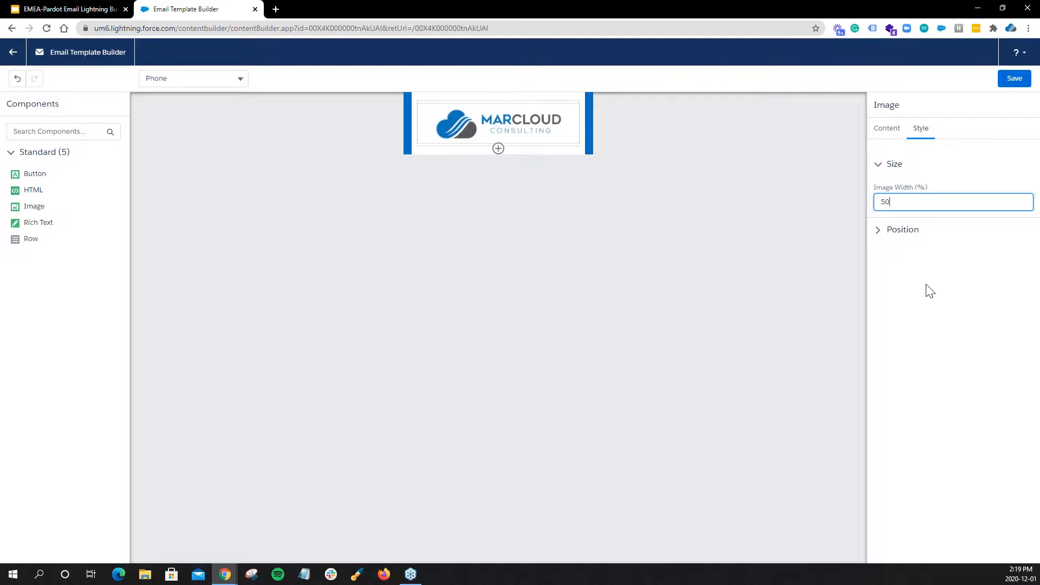
click(926, 285)
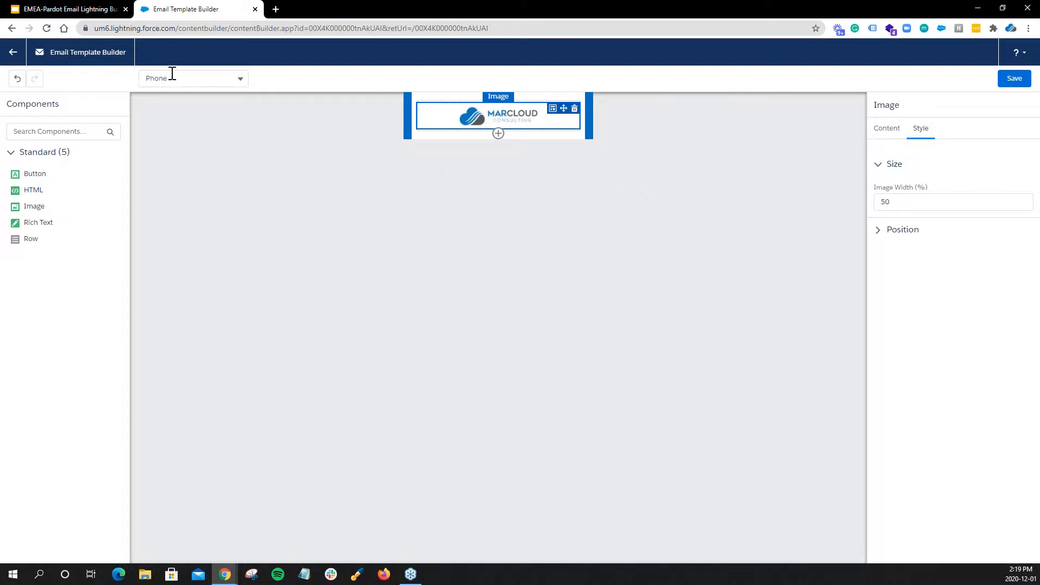
Return the builder to the Desktop view and set the logo image's alt text to "MarCloud Logo".
click(232, 79)
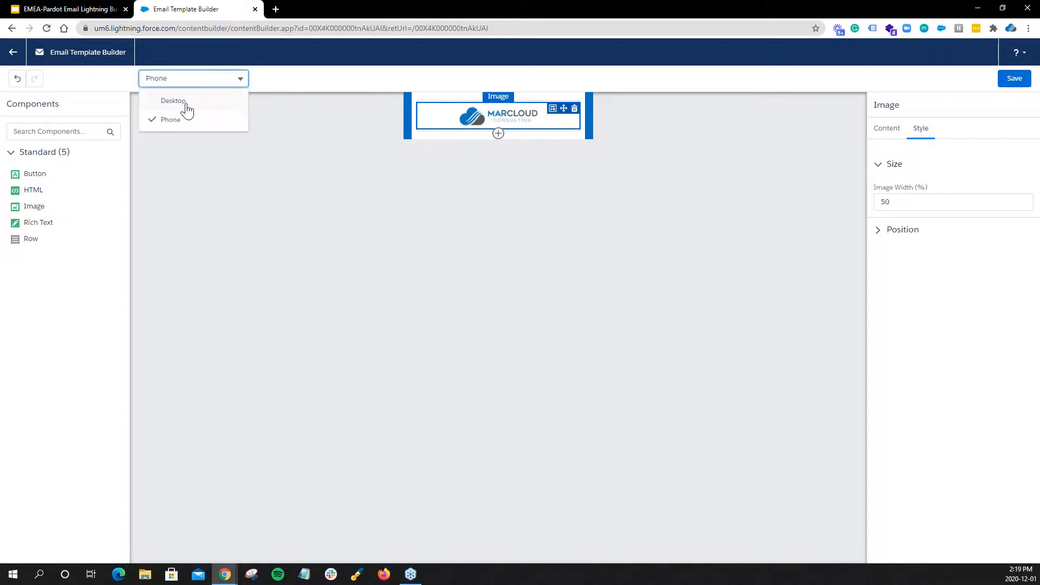
click(185, 104)
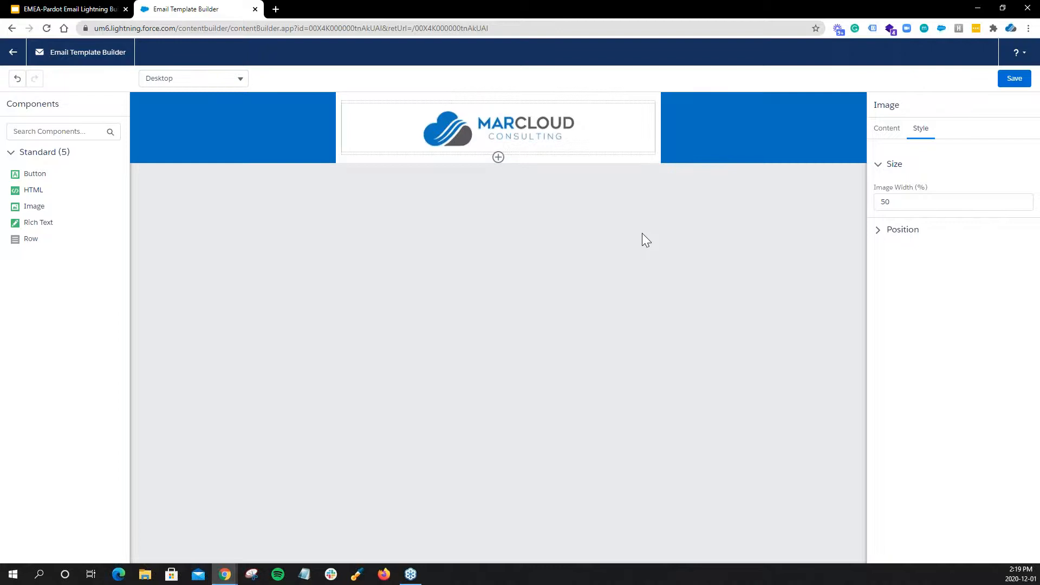
click(554, 142)
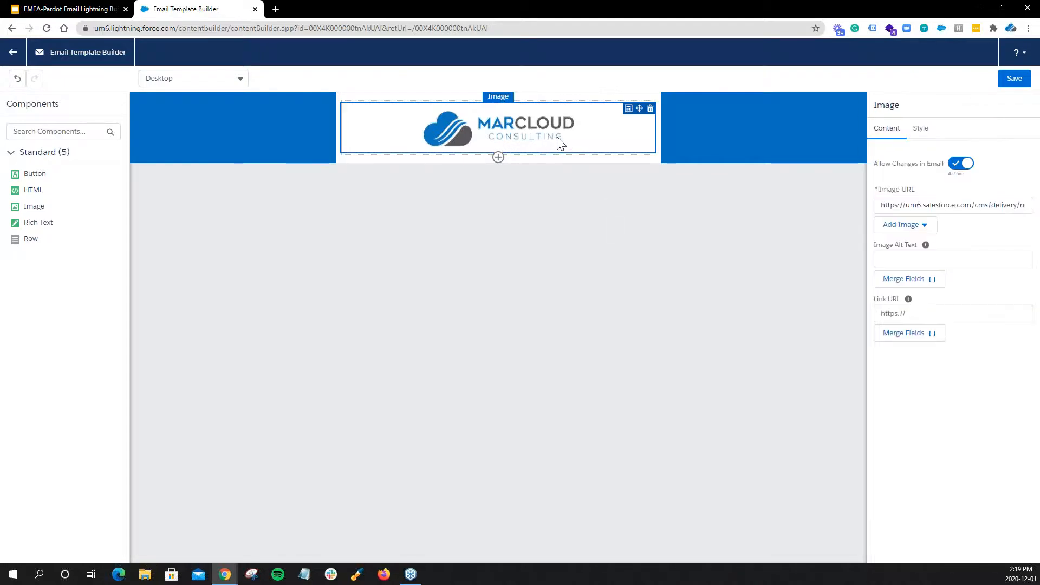
click(904, 258)
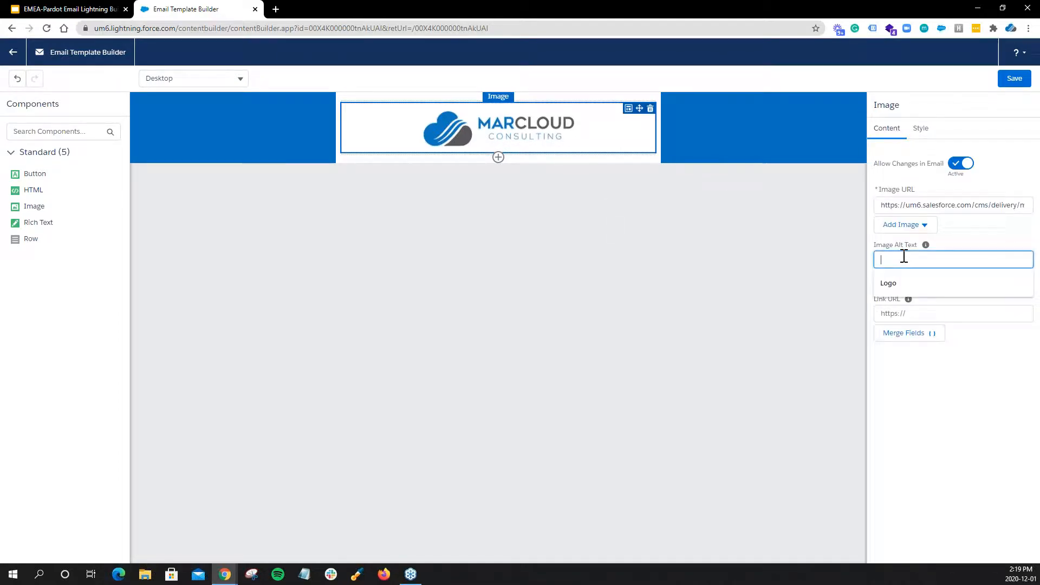
text(Mar)
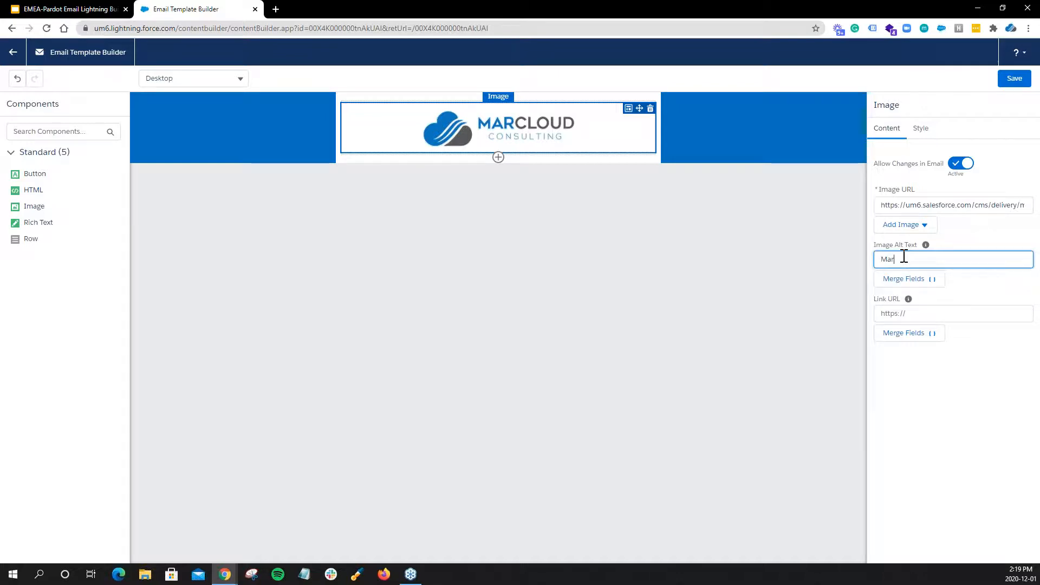
text(Cloud Logo)
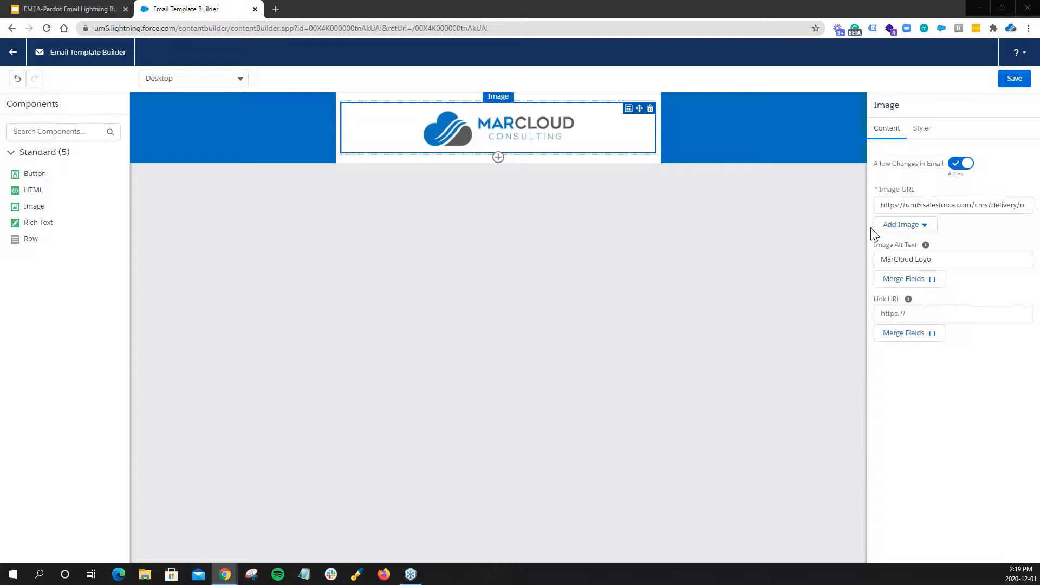
Set the logo image's link URL to the copied marcloudconsulting.com free Pardot page address.
click(896, 310)
text(https://marcloudconsulting.com/free-pardot-review)
click(960, 373)
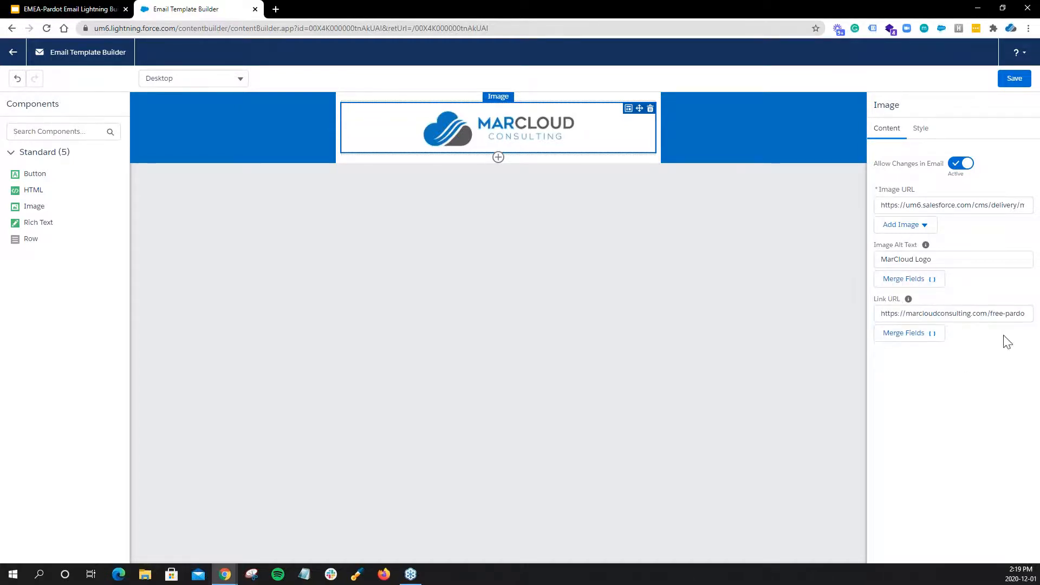
click(437, 261)
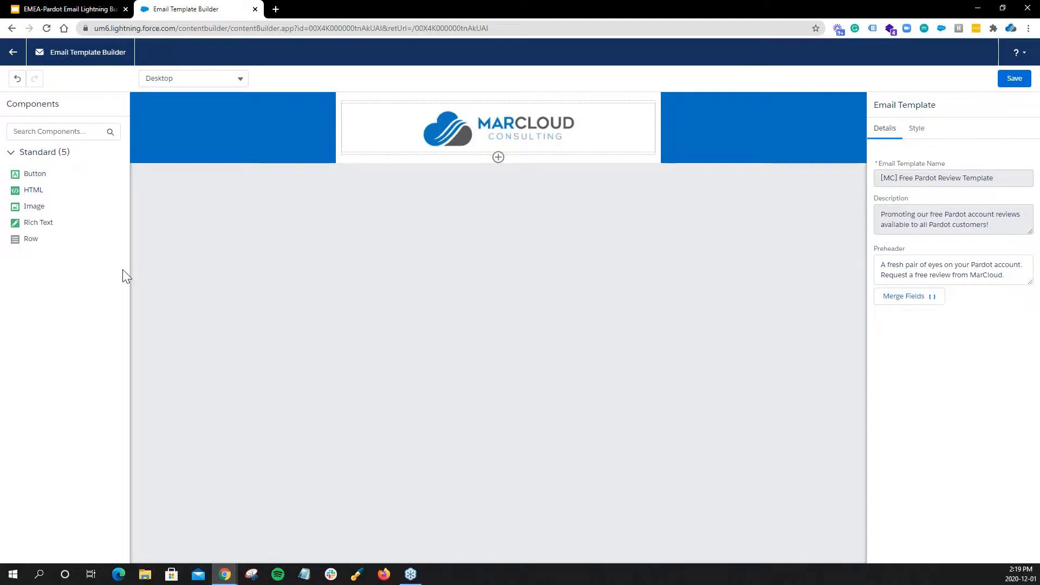
Add a Row below the logo with two equal 6/12 columns and place a Rich Text component in each.
drag(34, 239, 450, 174)
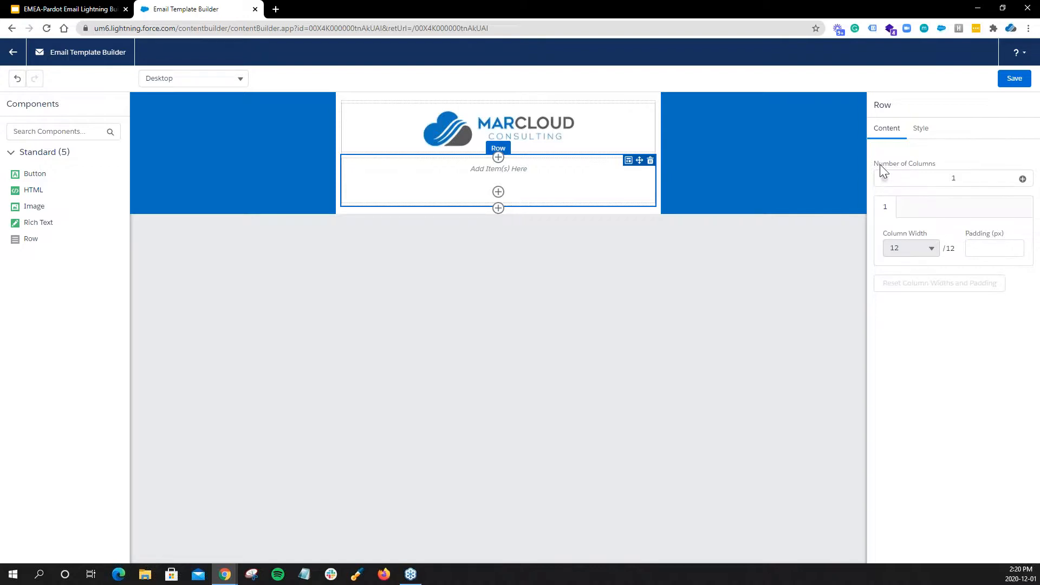
click(1022, 179)
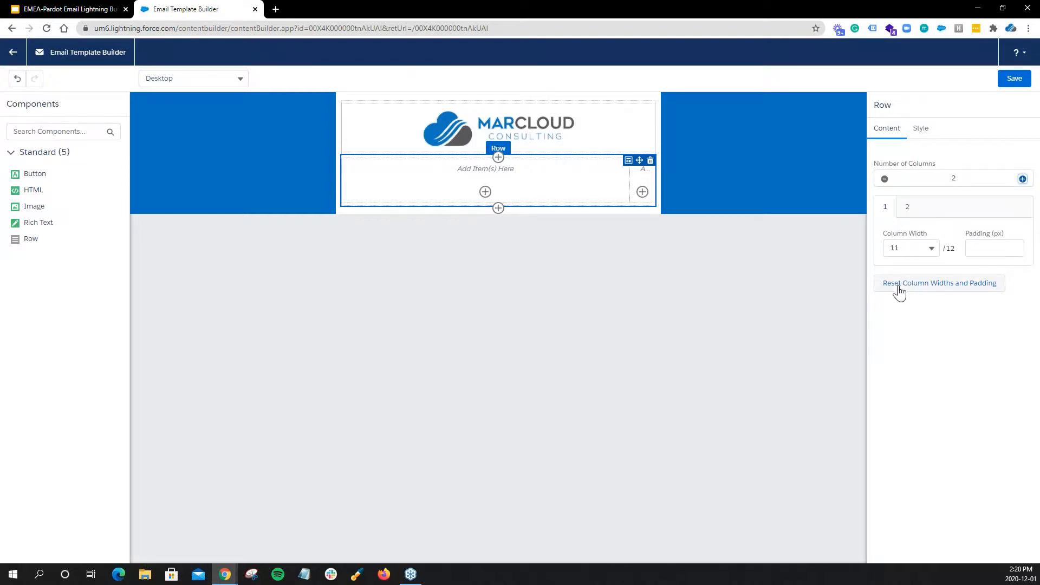
click(959, 290)
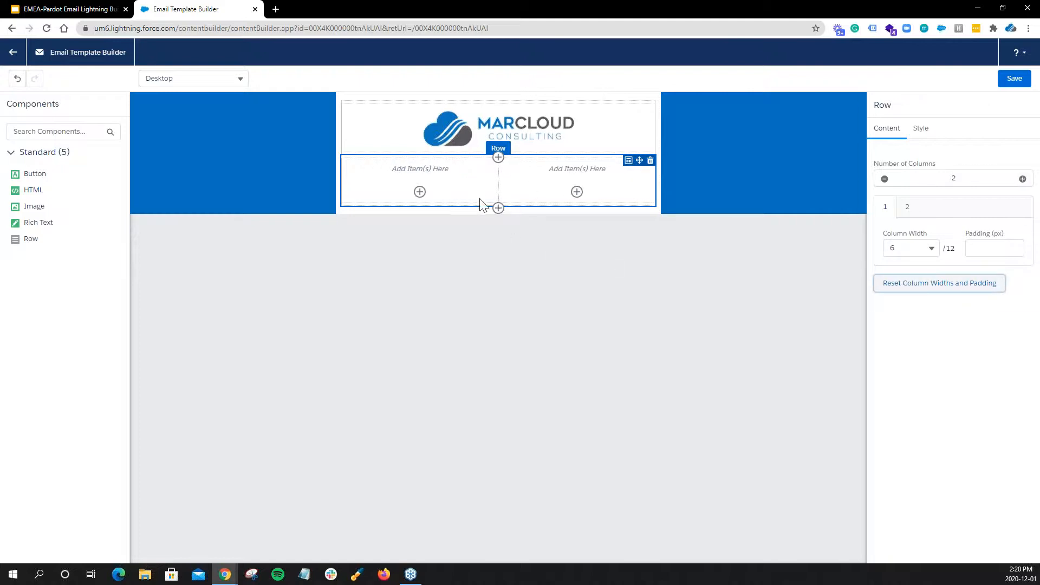
drag(67, 224, 441, 180)
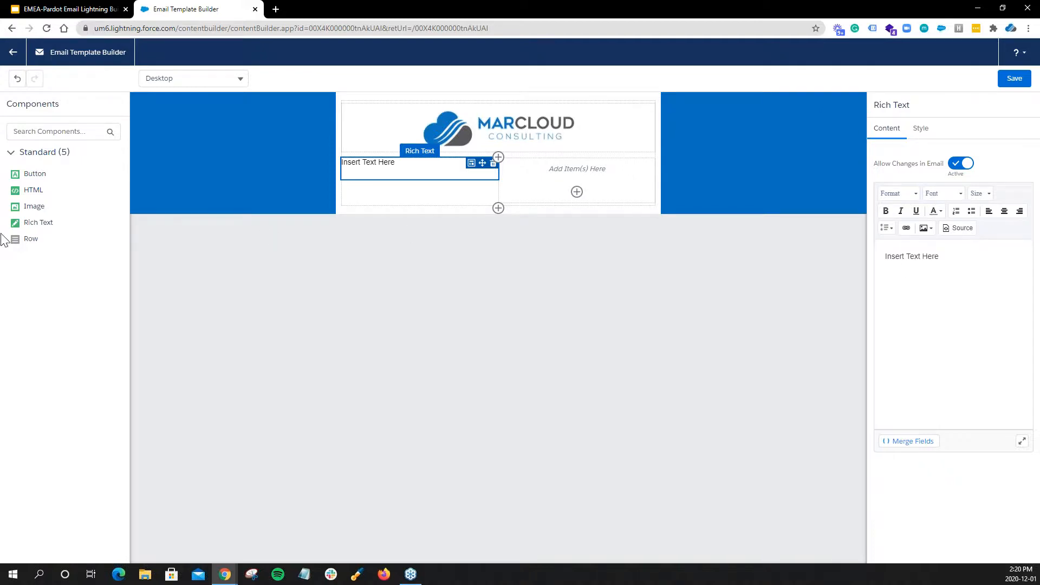
drag(98, 222, 582, 179)
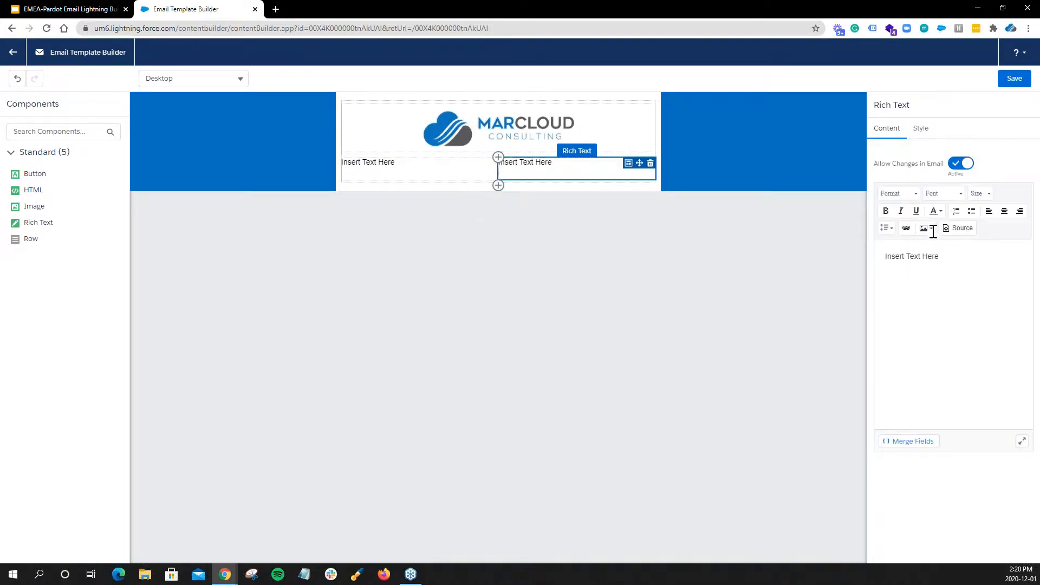
Centre the second column's Rich Text and replace its placeholder with "Manage of preferences".
click(1003, 212)
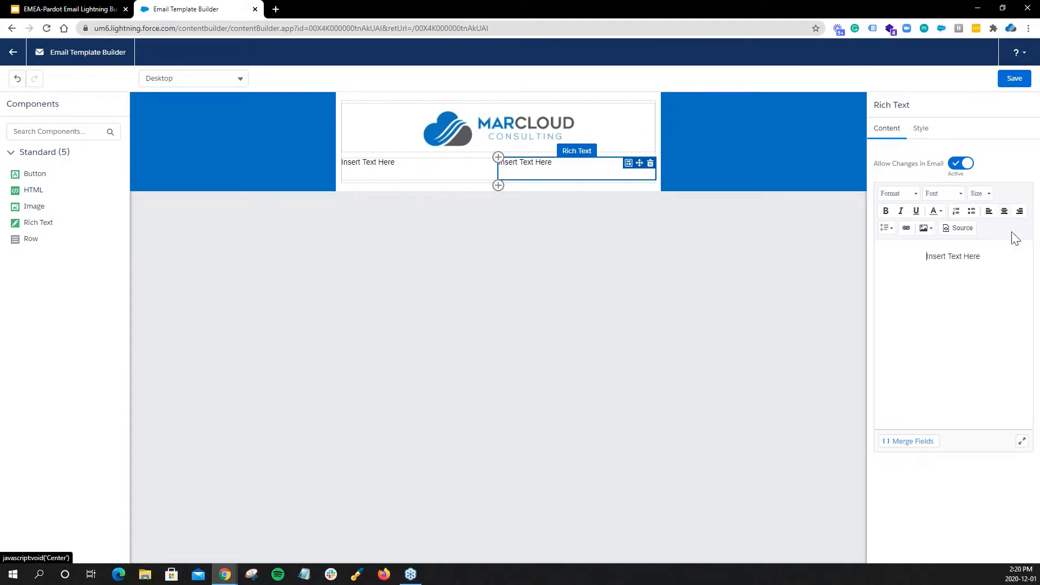
drag(989, 256, 892, 255)
text(Manage of prefernece)
key(BackSpace)
key(BackSpace)
key(BackSpace)
key(BackSpace)
text(enc)
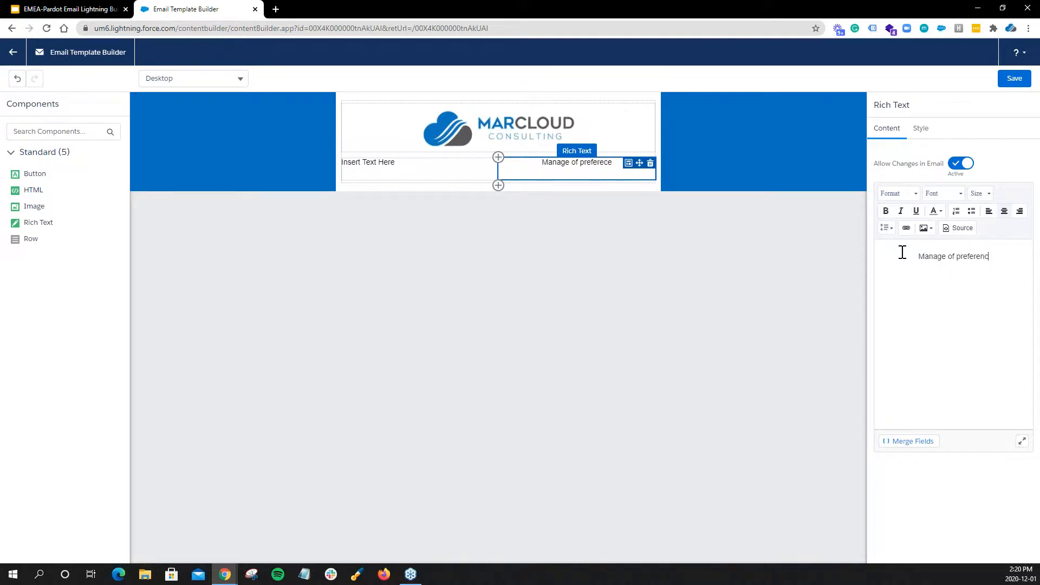
text(es)
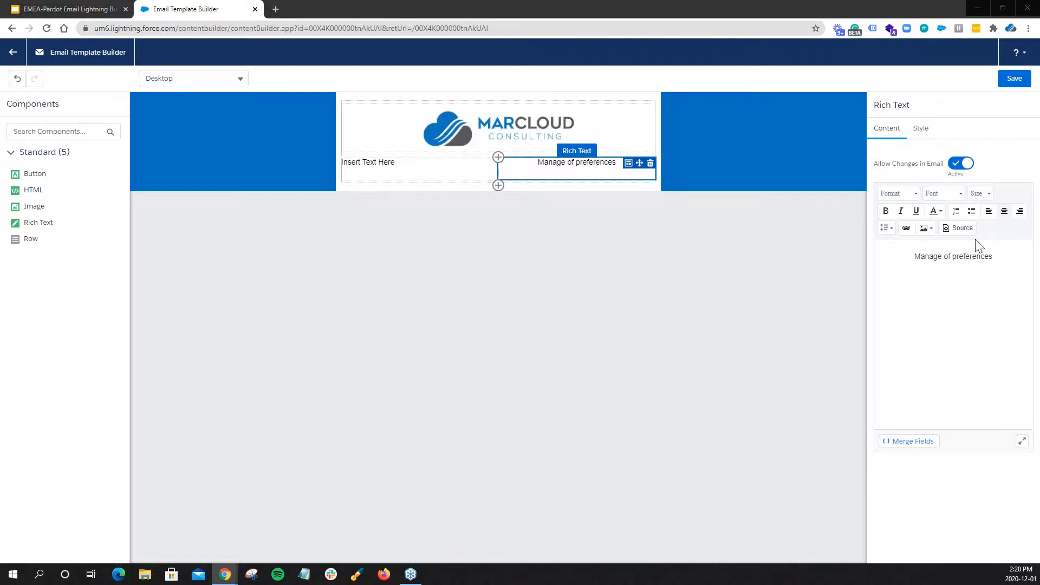
Turn the "Manage of preferences" text into a hyperlink using the copied URL.
triple_click(961, 257)
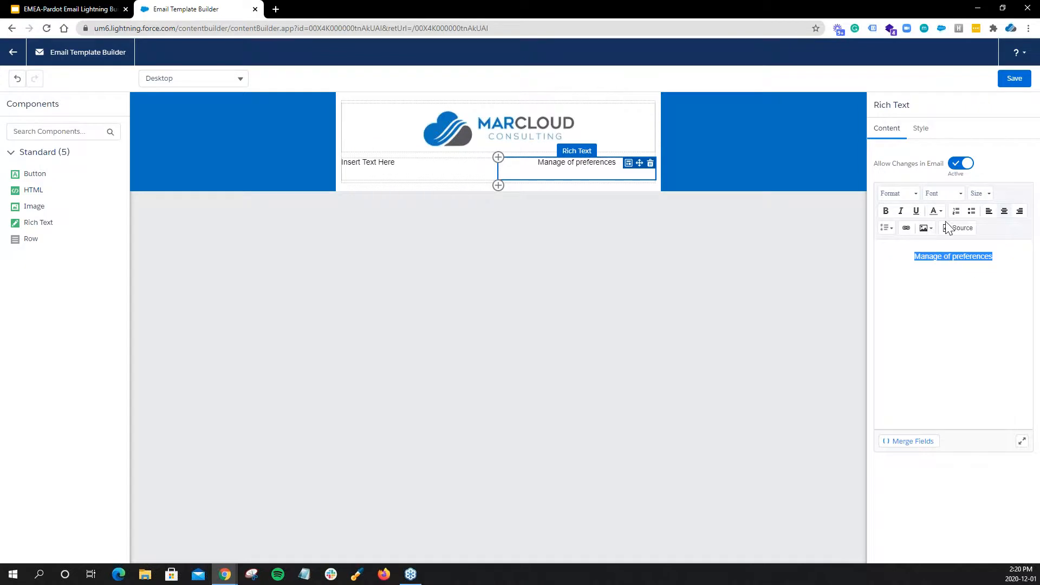
click(908, 228)
triple_click(380, 294)
text({{{EmailPreferenceCenter}}})
click(379, 318)
click(1009, 325)
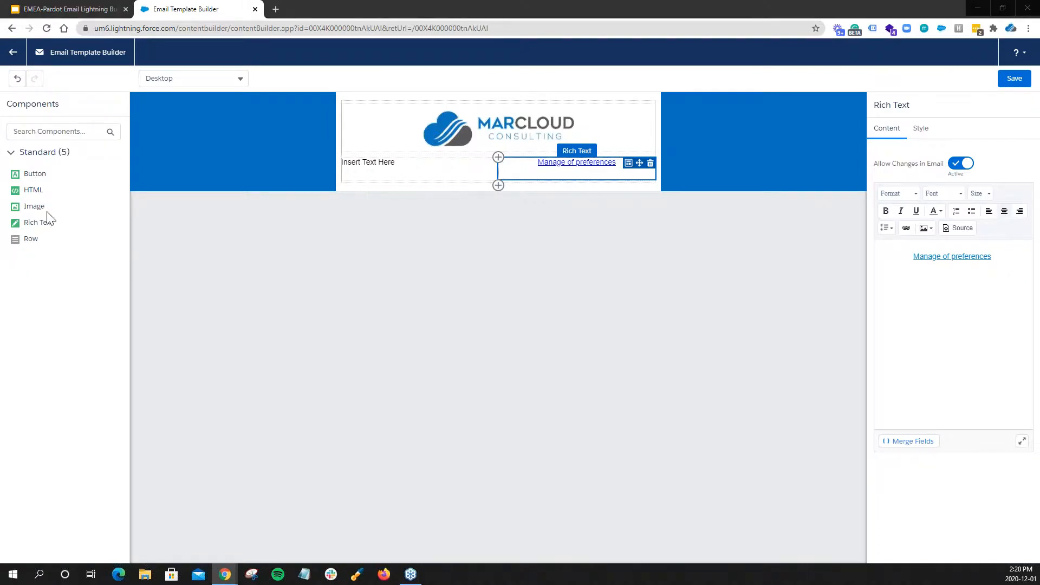
Add a full-width Rich Text component below the two-column row with the text "Insert introduction".
drag(42, 222, 420, 207)
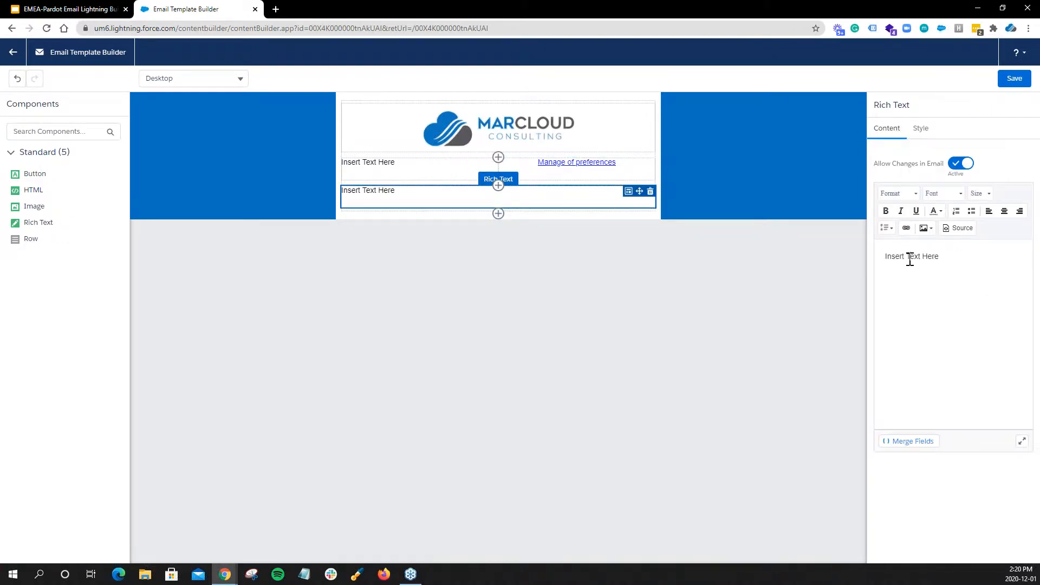
shift+click(944, 260)
key(BackSpace)
text(introduction)
drag(947, 258, 869, 253)
click(713, 321)
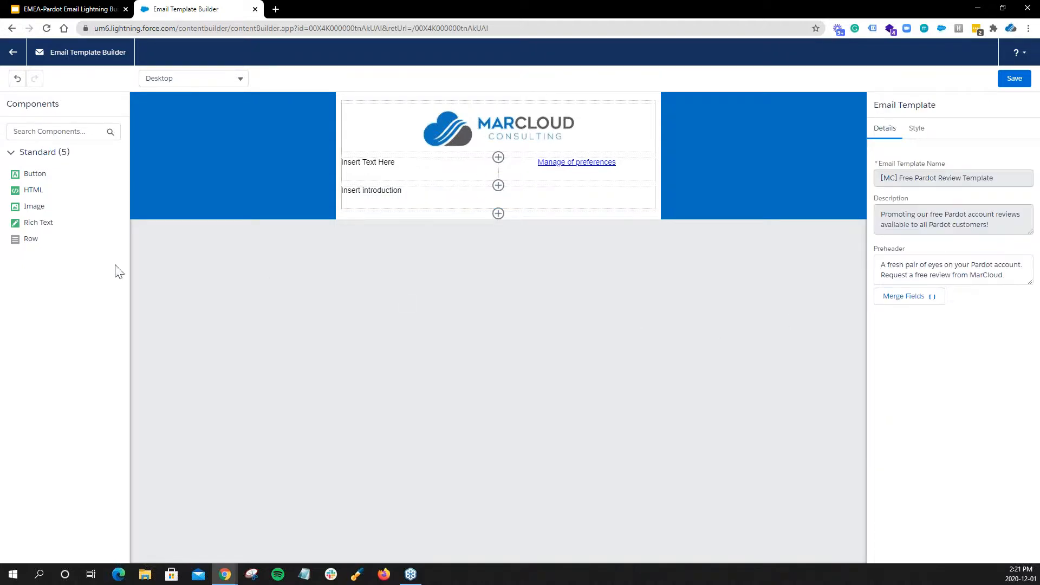
Add a second Row below the introduction with two columns and set the first column's width to 8/12.
drag(40, 237, 444, 221)
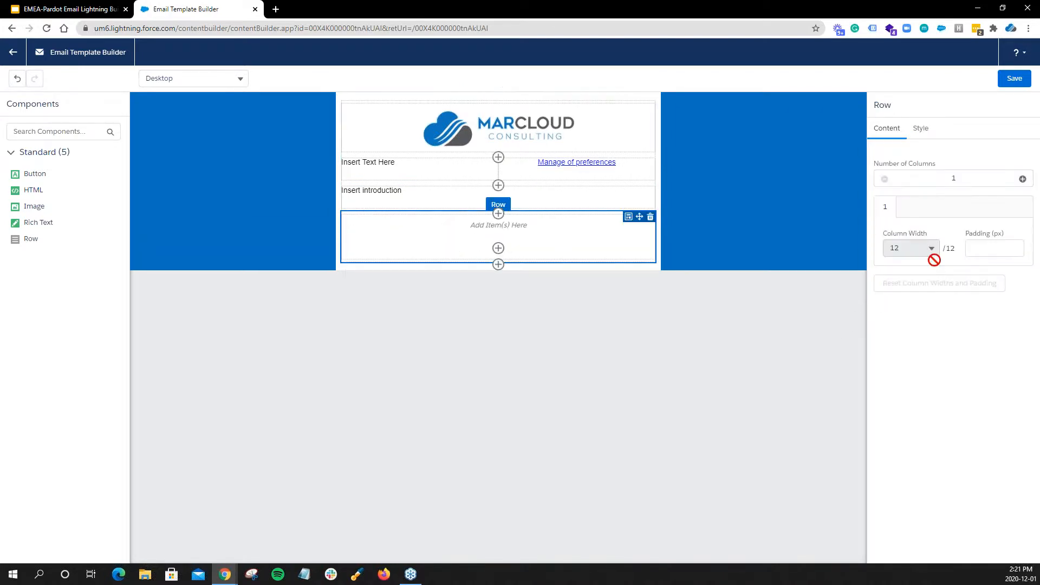
click(1022, 179)
click(906, 248)
click(907, 403)
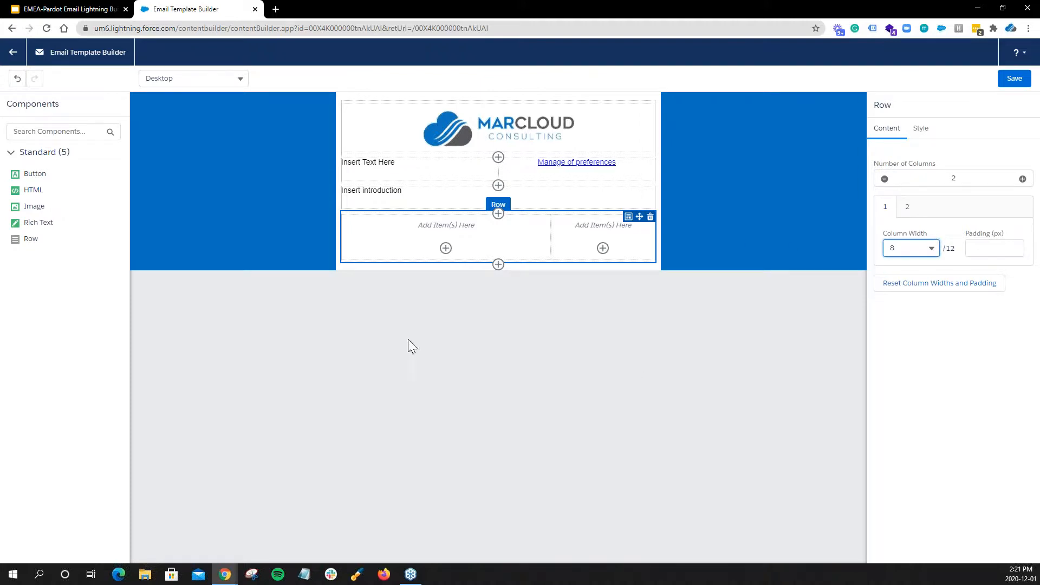
Place Rich Text in the wider column and replace its placeholder with the copied paragraph beginning "Let MarCloud review your account for free.".
drag(43, 220, 410, 235)
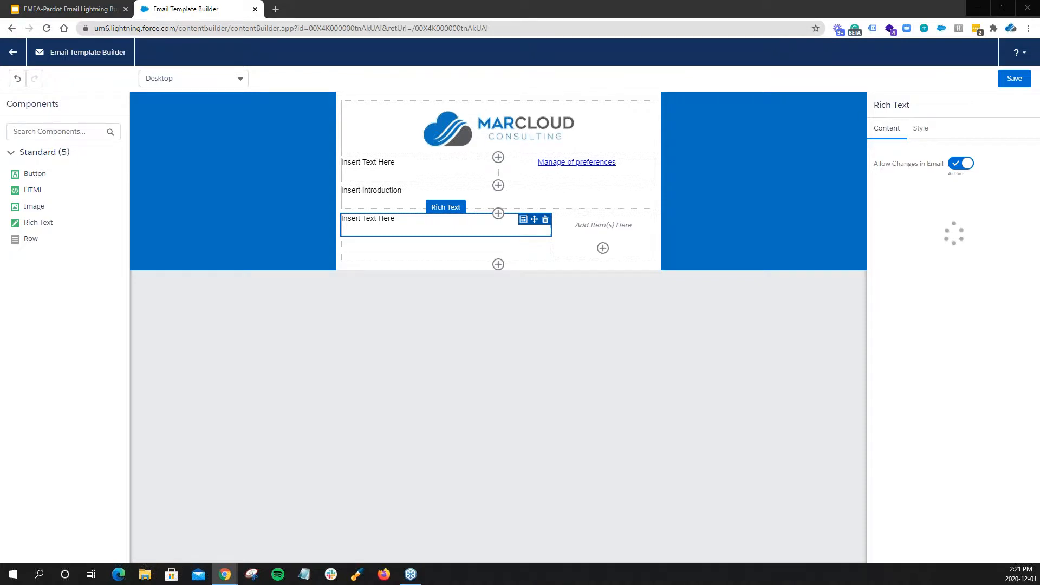
triple_click(941, 263)
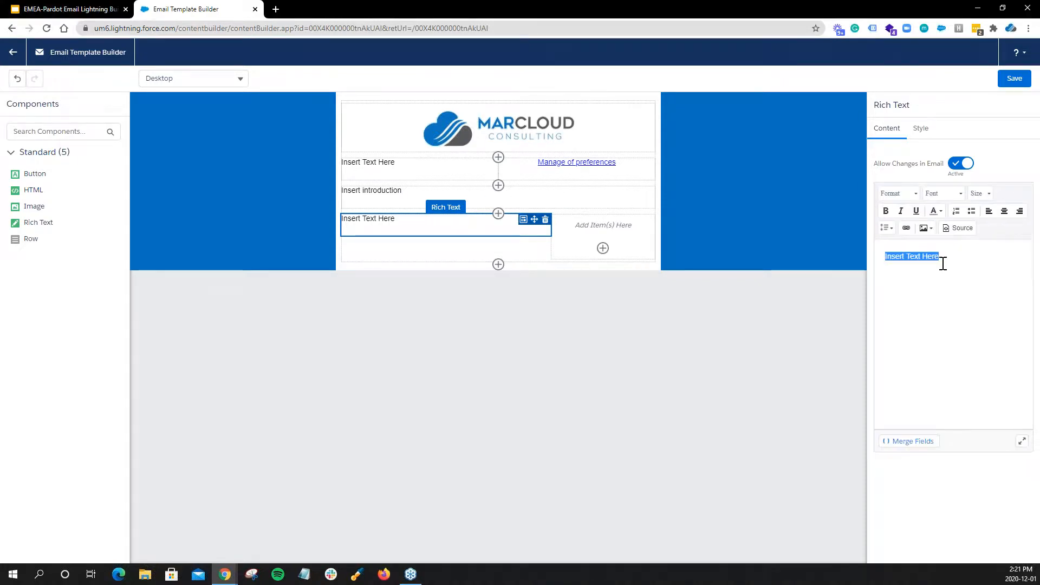
text(Let MarCloud review your account for free. It takes up to 3 days and provides a really good snapshot of your account and recommended next steps!)
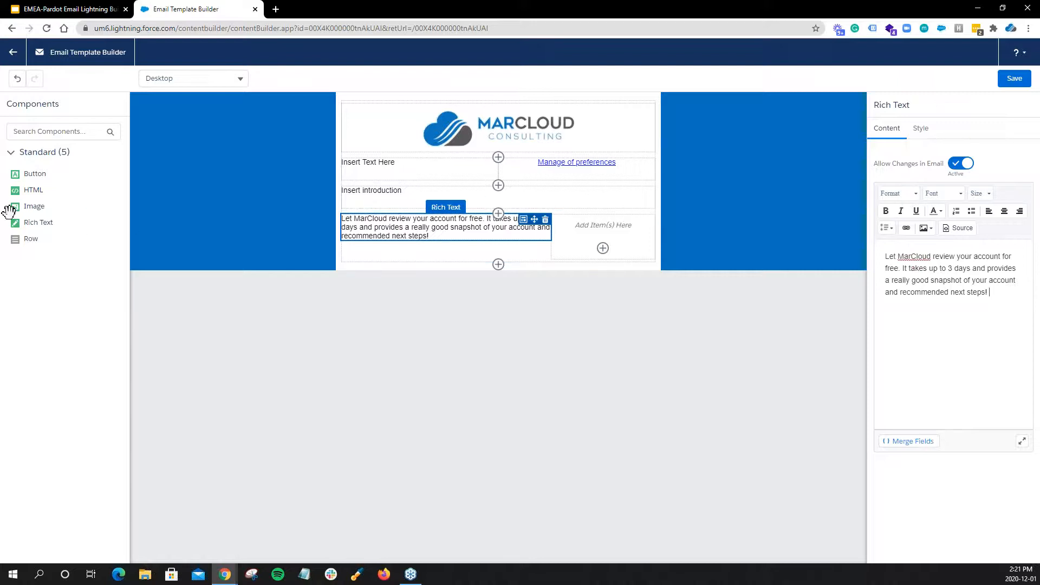
Add a Button in the narrow column with the text "Request a free review here!" linking to the marcloudconsulting.com free Pardot page.
drag(28, 169, 607, 234)
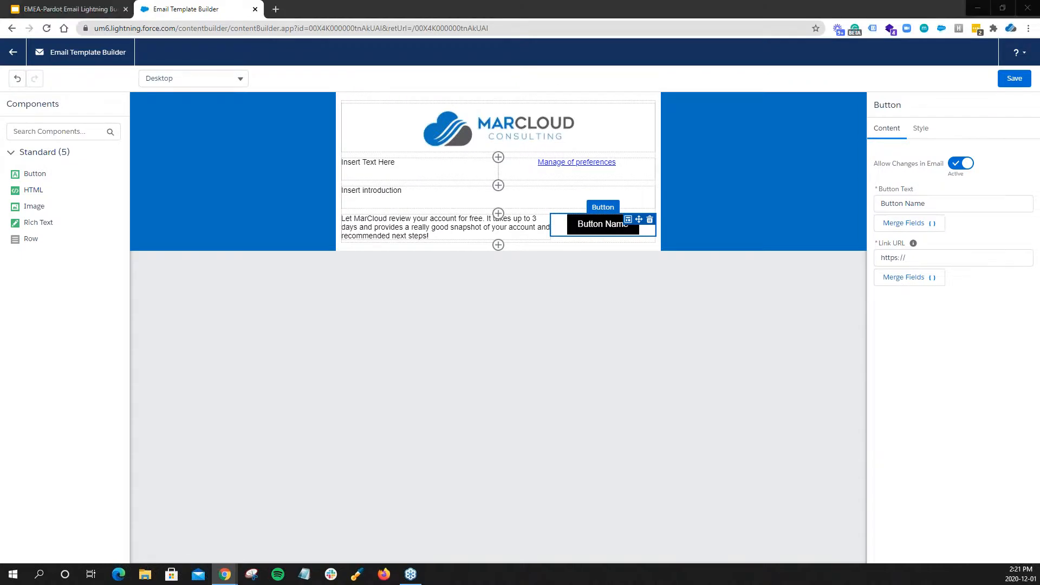
click(970, 261)
key(ctrl+a)
text(https://marcloudconsulting.com/free-pardot-review)
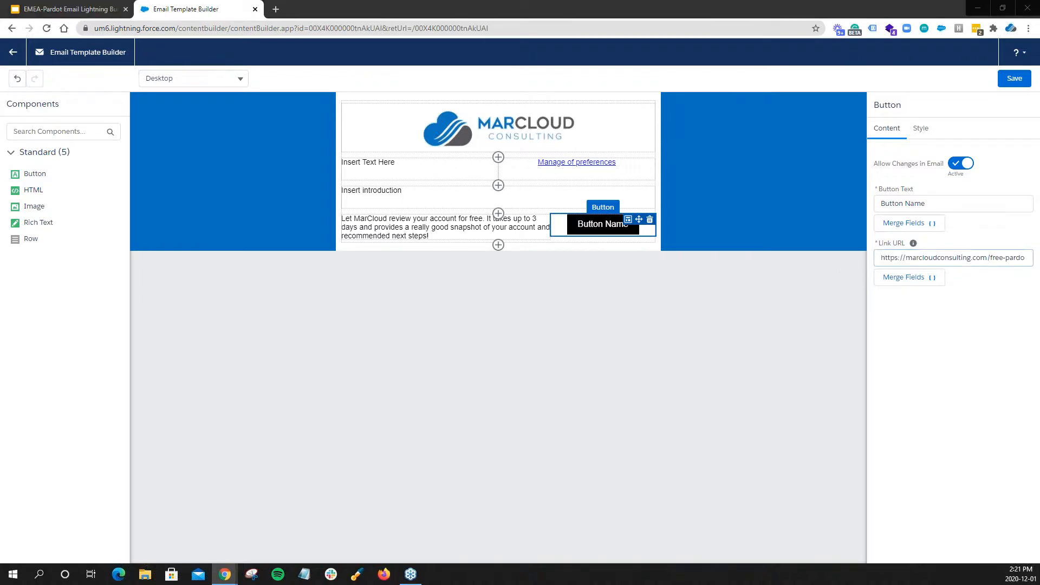
click(945, 205)
key(ctrl+a)
text(Request a free review here!)
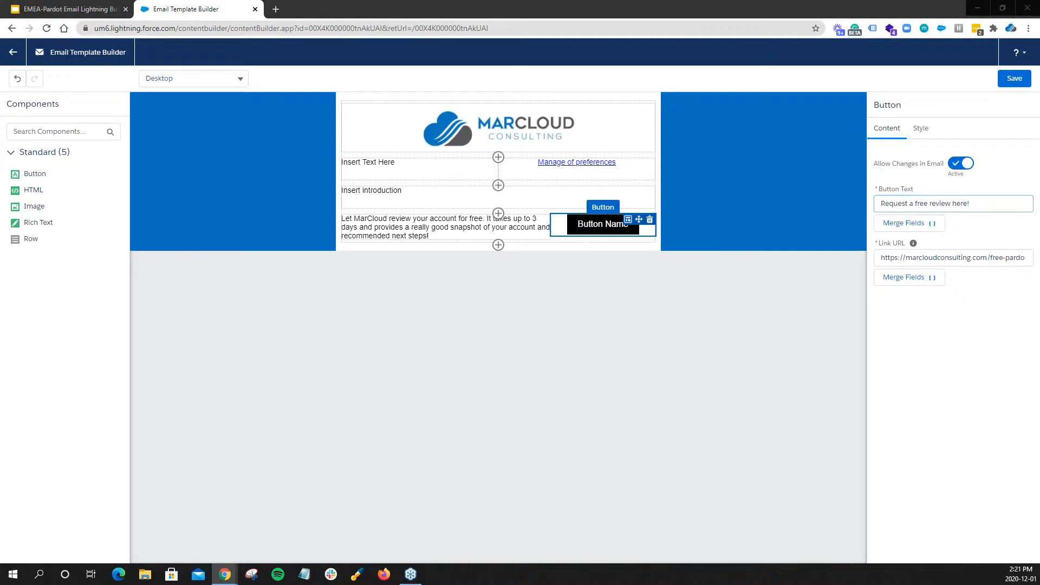
Set the button's color to #0070bf and its corner radius to 30 px.
click(921, 130)
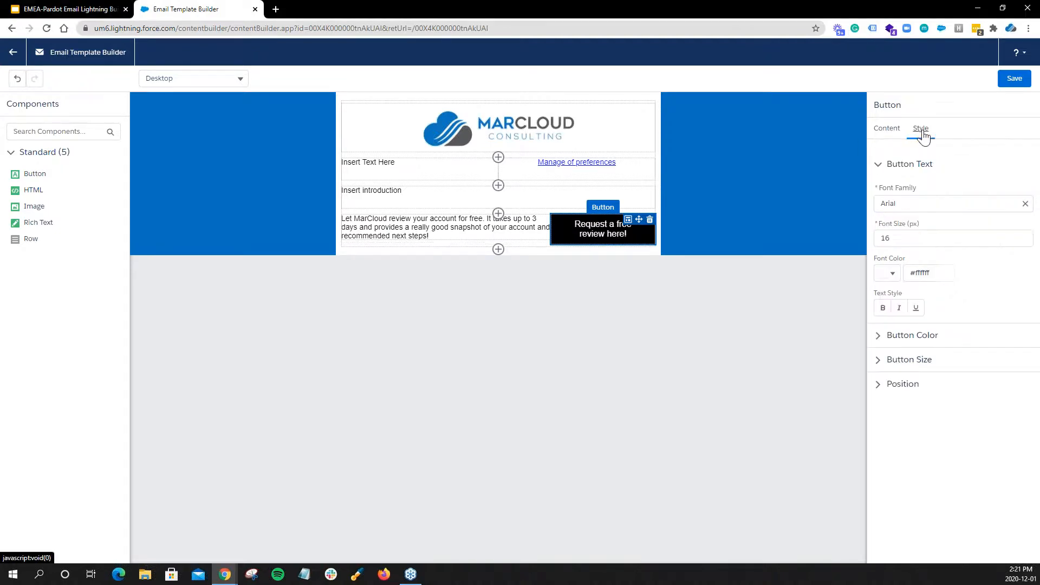
click(919, 336)
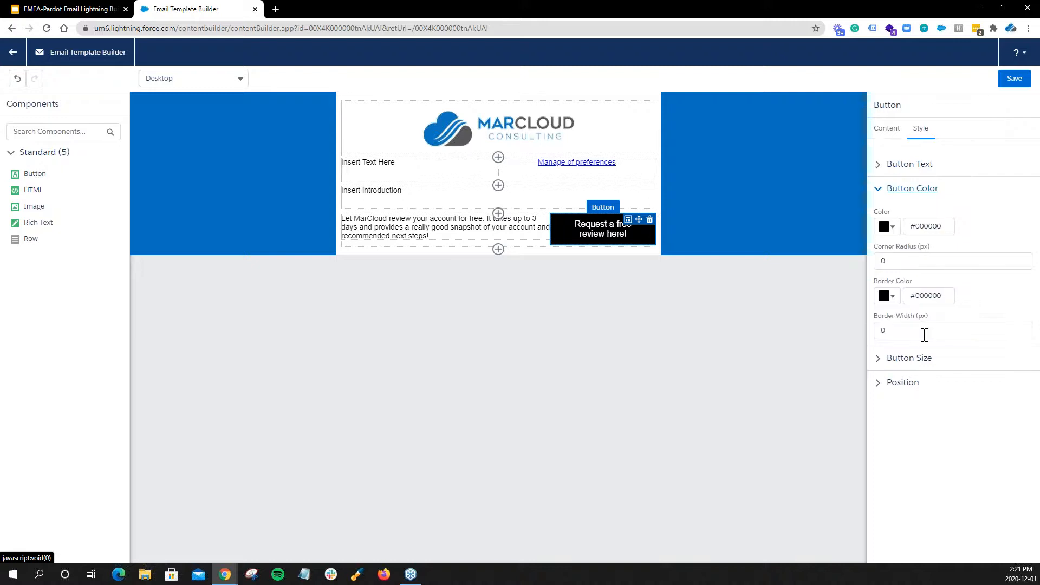
double_click(930, 227)
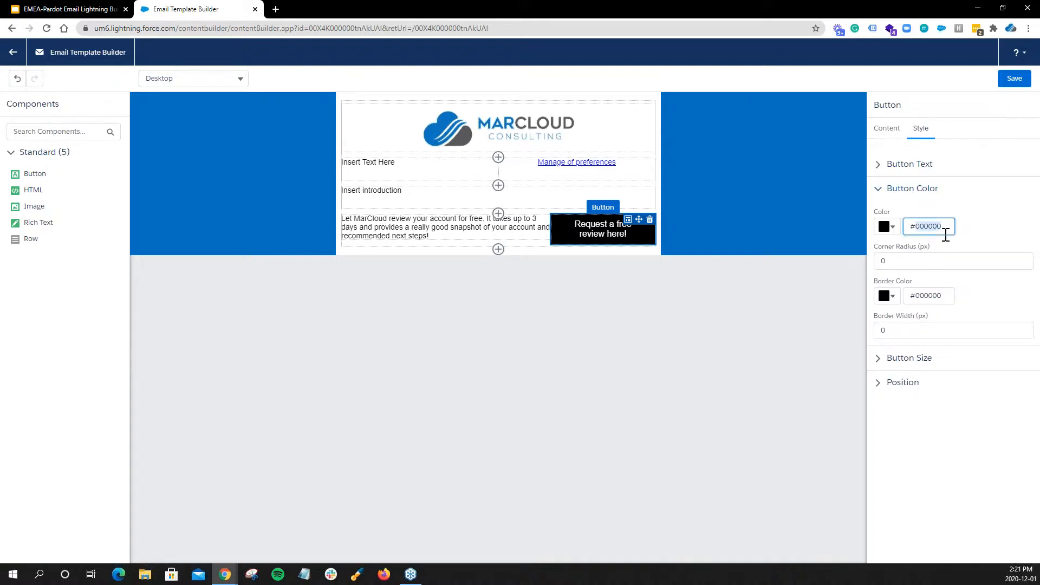
text(0070bf)
click(1000, 223)
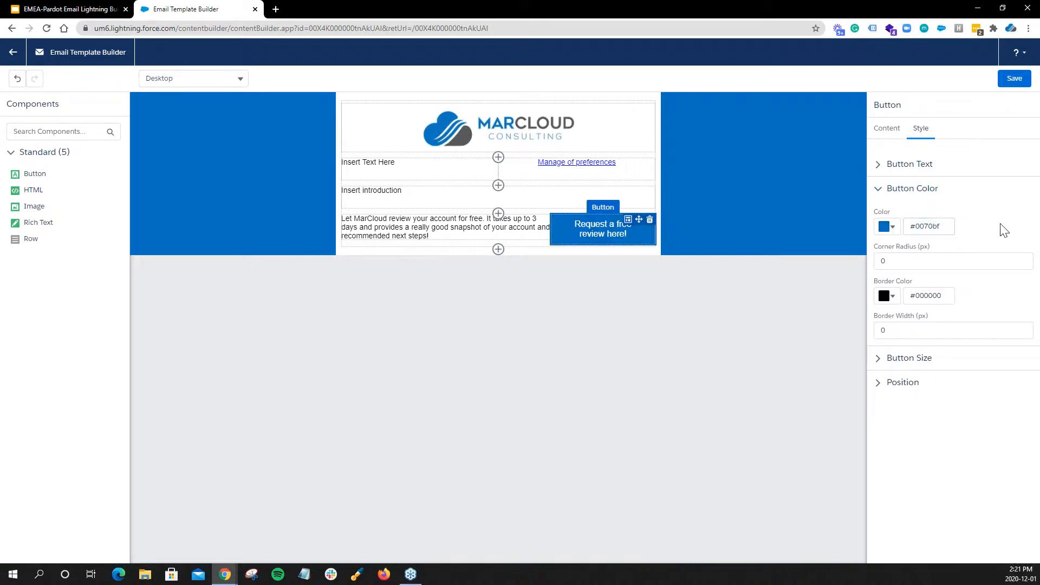
click(880, 262)
text(3)
click(987, 234)
Set the button's left margin to 20 px in its position style settings.
click(892, 130)
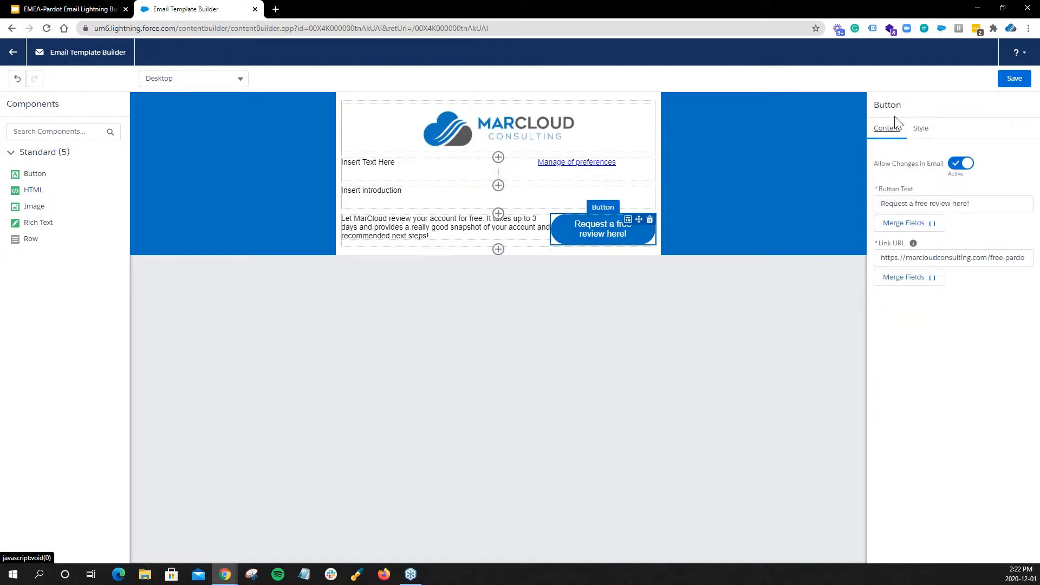
click(920, 129)
click(908, 383)
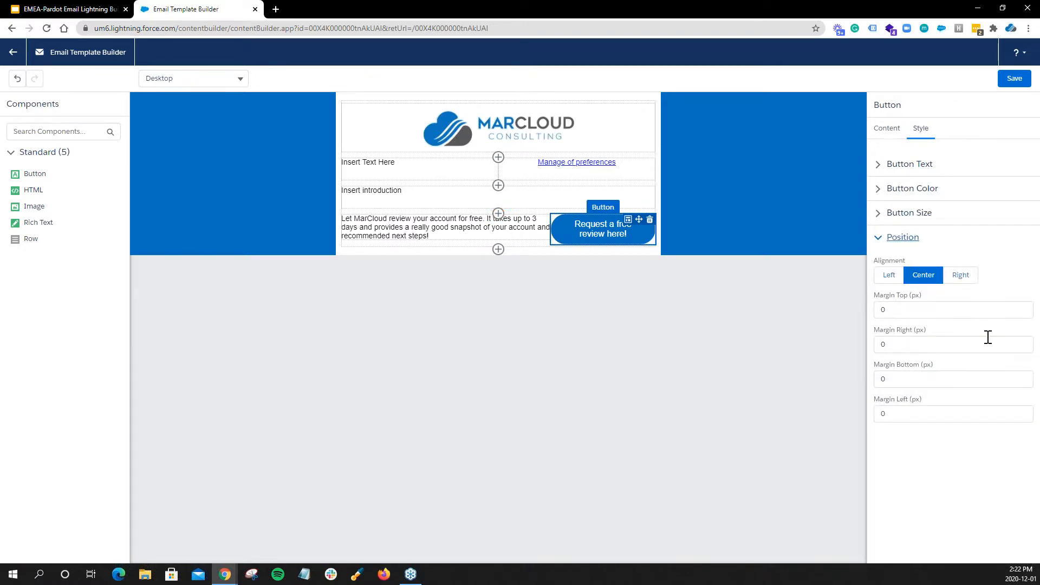
click(879, 413)
text(2)
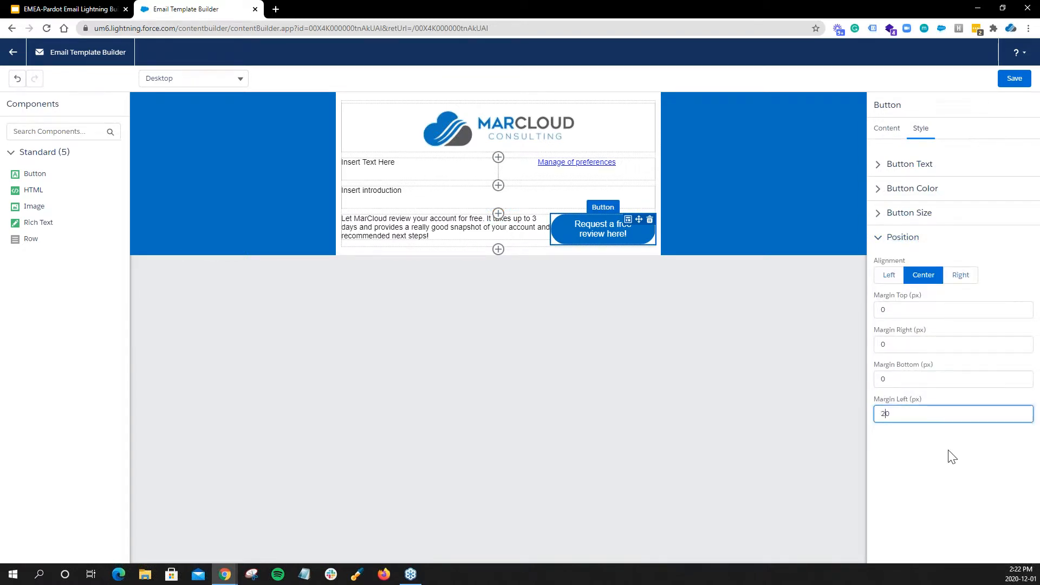
Set the button's bottom and right margins to 20 px.
click(951, 456)
click(883, 381)
text(2)
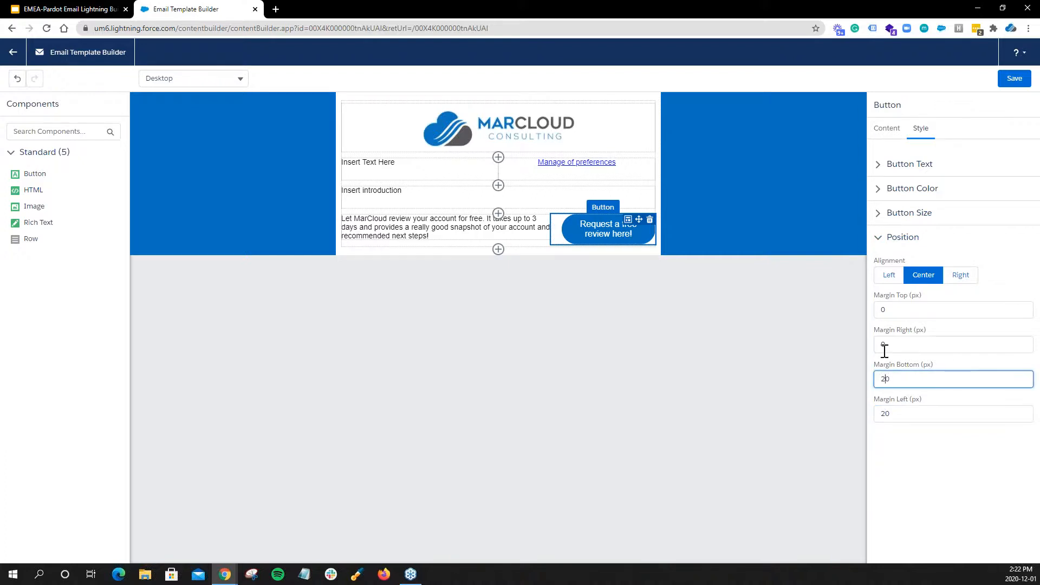
click(883, 346)
text(2)
click(943, 457)
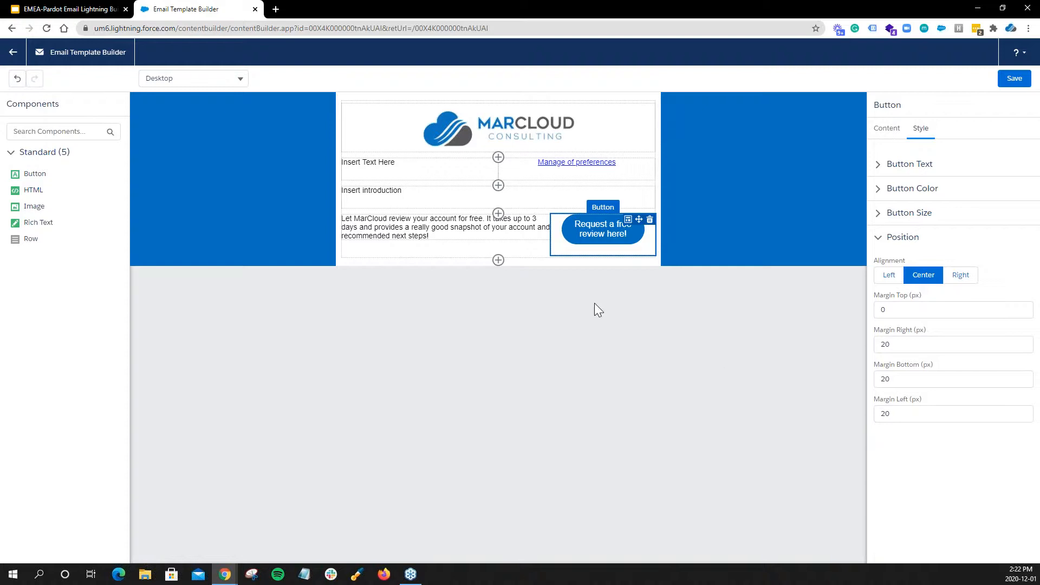
click(575, 301)
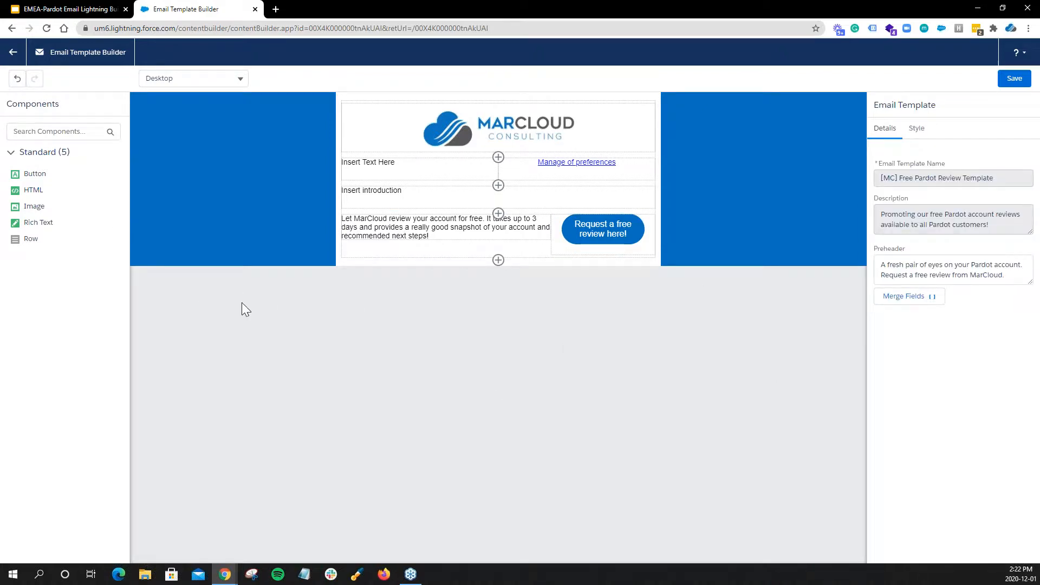
Add an HTML component below the button row and replace its placeholder with the copied "Do you need beautiful, responsive Pardot templates?" table code.
drag(33, 189, 485, 272)
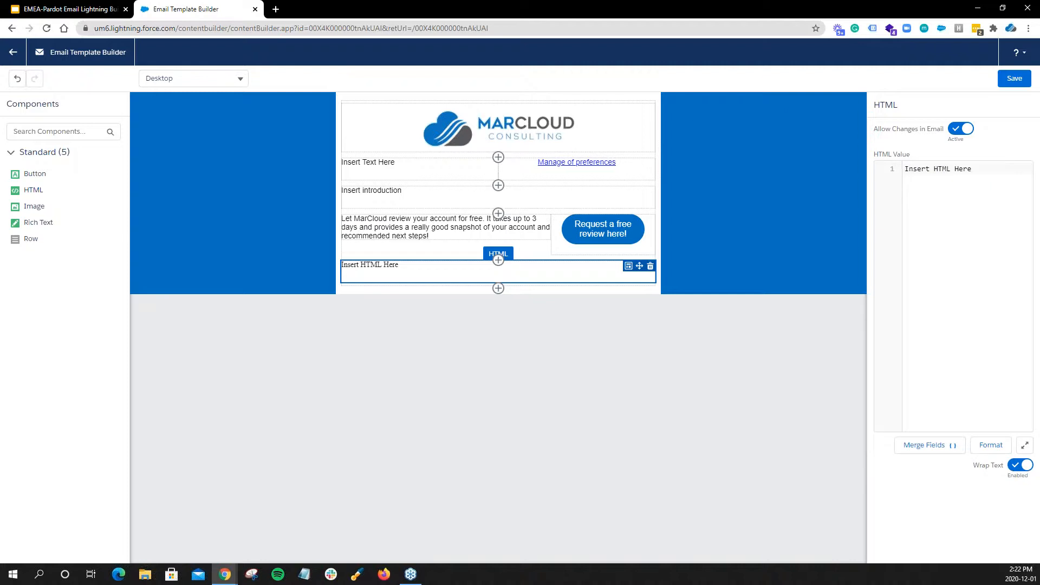
triple_click(948, 169)
key(ctrl+v)
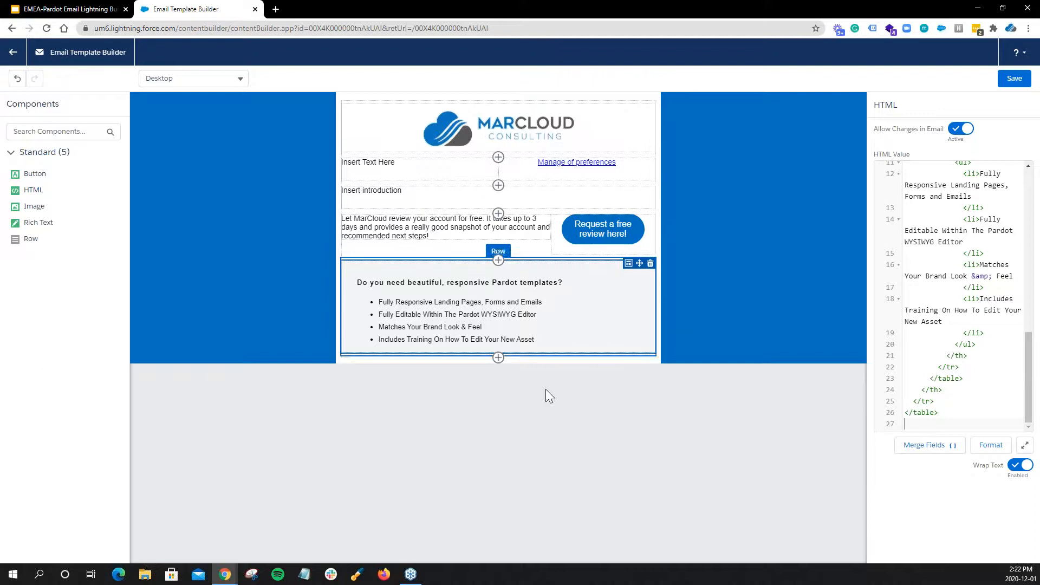
click(567, 430)
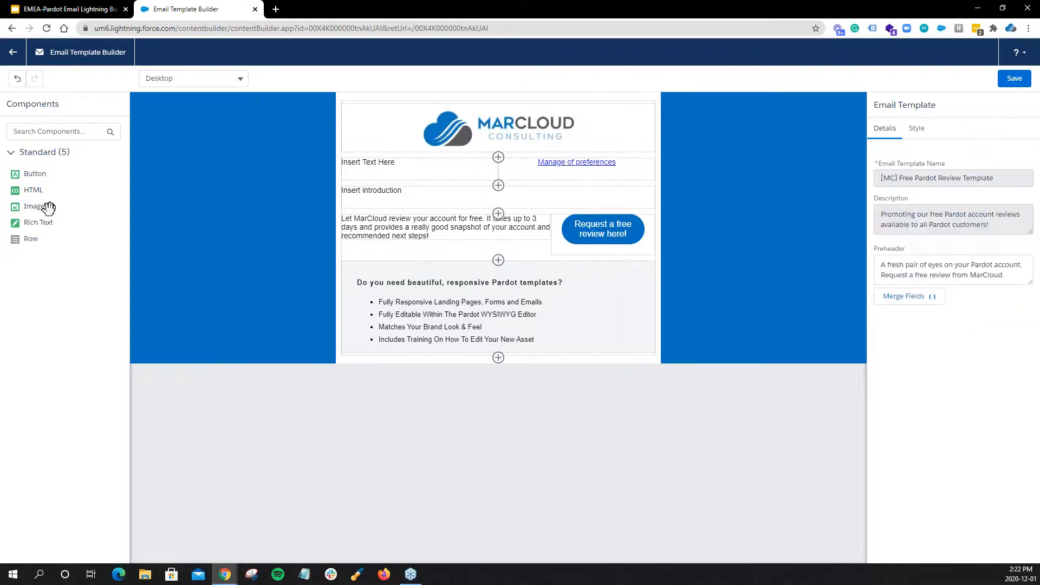
Place Rich Text below the HTML block and fill it with the copied disclaimer beginning "This email and any attachments to it are confidential".
drag(47, 221, 459, 361)
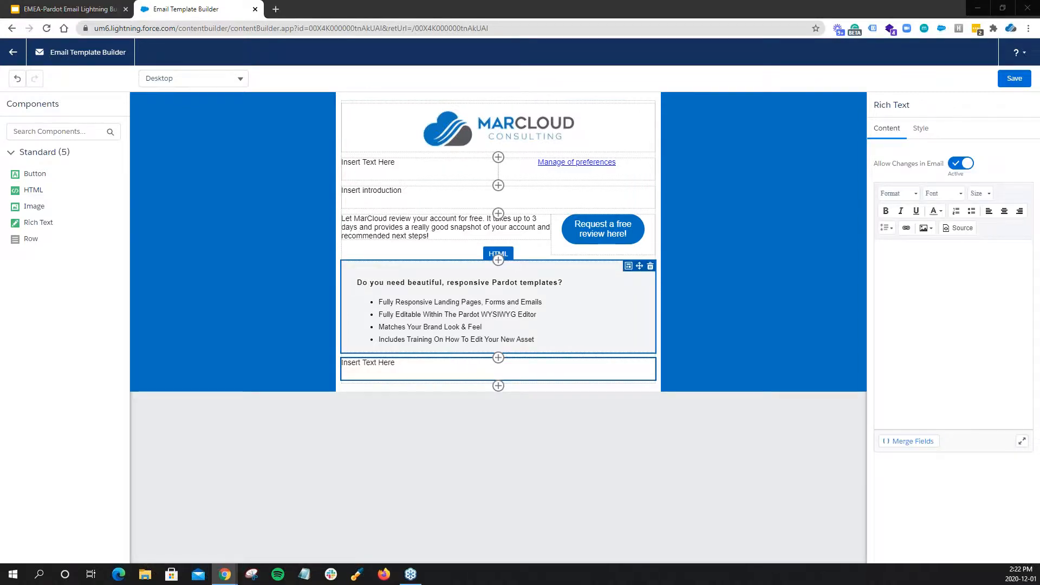
drag(998, 266, 896, 278)
text(This email and any attachments to it are confidential and intended solely for the addressee. If you are not the intended addressee you must not copy, distribute, disclose or use any of the information in it or any attachments. If you have received this email by mistake, please notify us immediately and delete it, and any copies of it, immediately. MarCloud Limited accepts no liability for the personal views of the sender. The addressee should check all attachments for viruses. The company makes no representation as regards the absence of viruses in attachments to this email.)
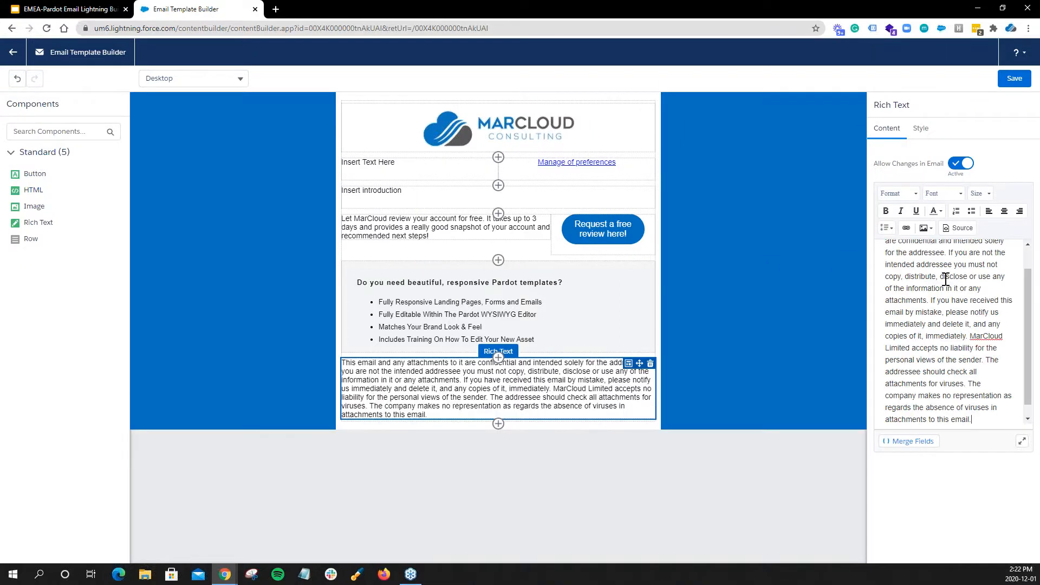
Set the whole disclaimer's font size to 8, then save the template and return to its record page.
key(ctrl+a)
click(945, 193)
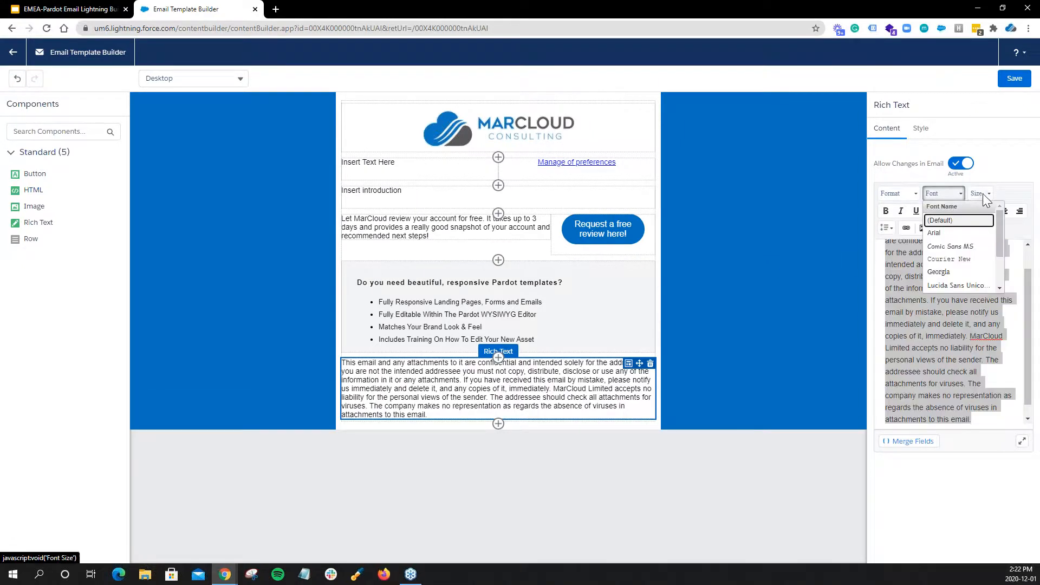
click(981, 193)
click(986, 234)
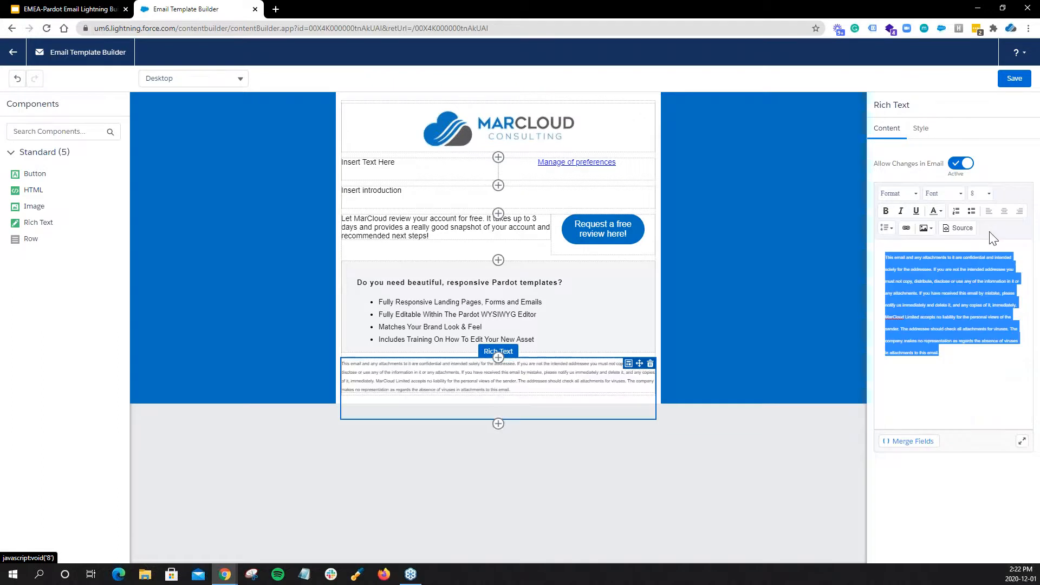
click(739, 372)
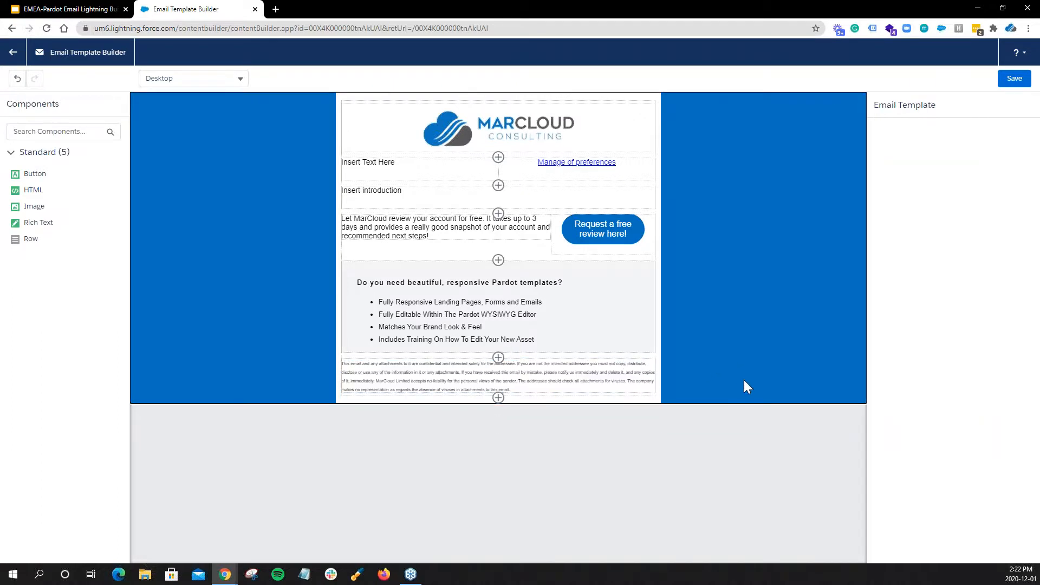
click(1010, 79)
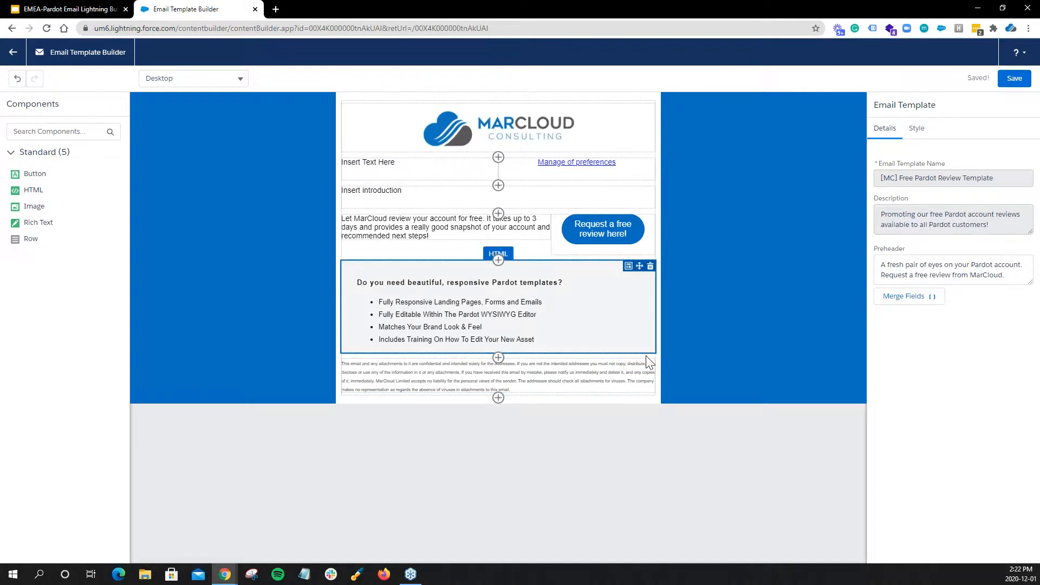
click(13, 52)
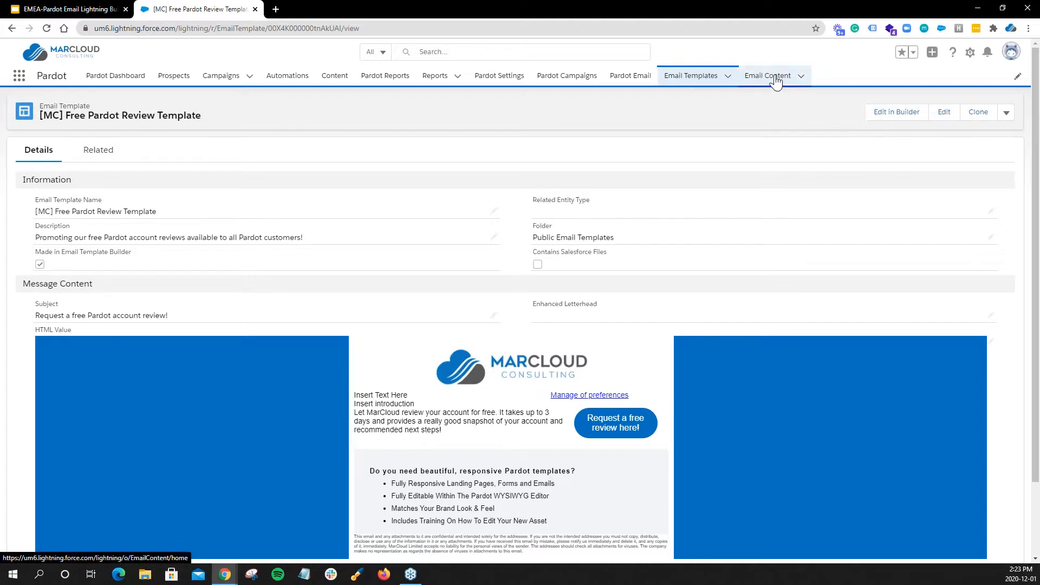
Start new email content named "Free Pardot Review email send" with the description "We're sending out one-off email communications to promote our free Pardot reviews.".
click(775, 77)
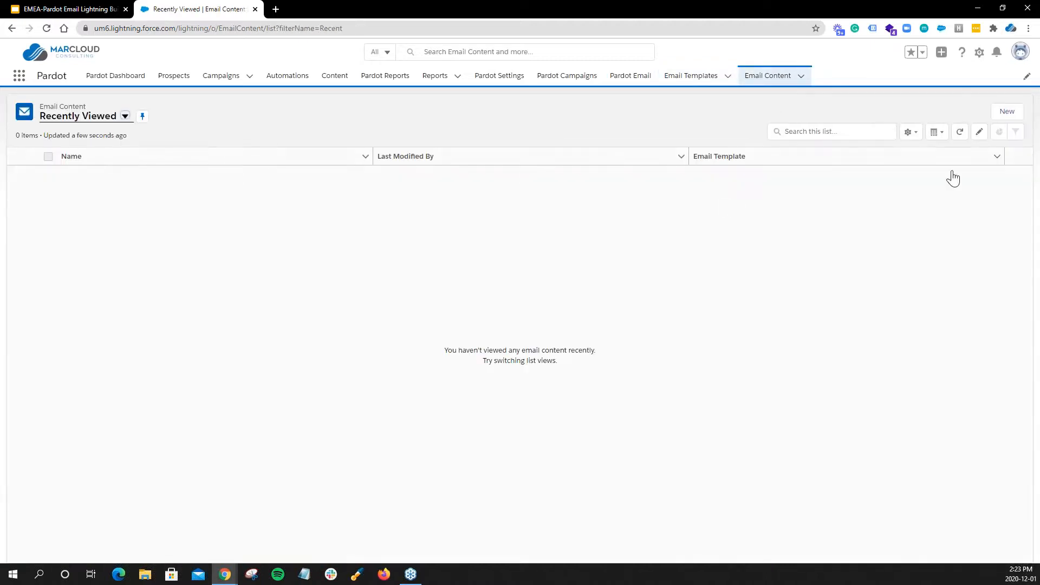
click(1007, 114)
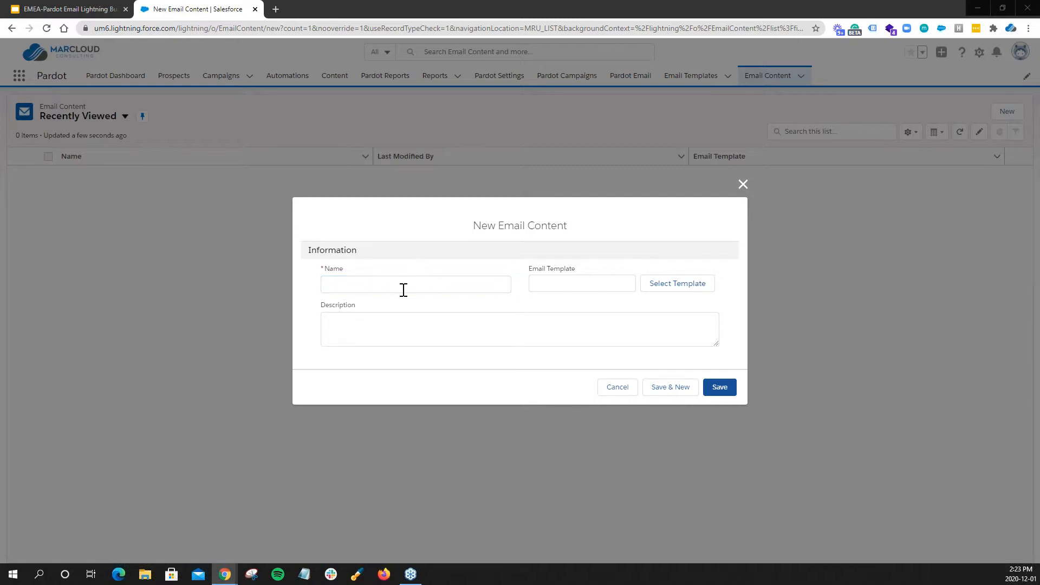
click(403, 290)
text(Free Pardot Review email send)
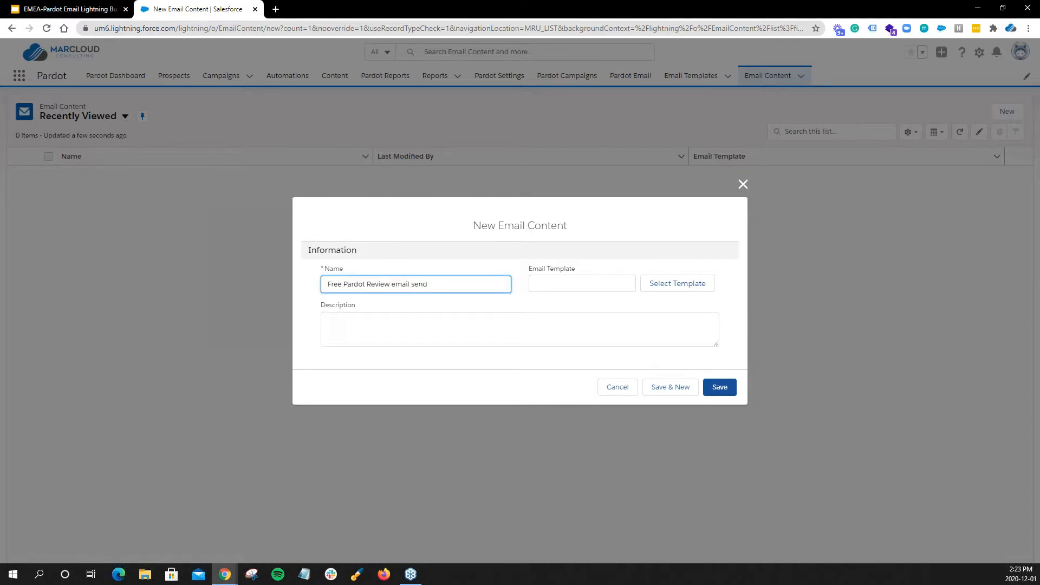
click(646, 332)
text(We're sending out one-off email communications to promote our free Pardot reviews.)
Choose "[MC] Free Pardot Review Template" as the email template and save the new email content.
click(670, 286)
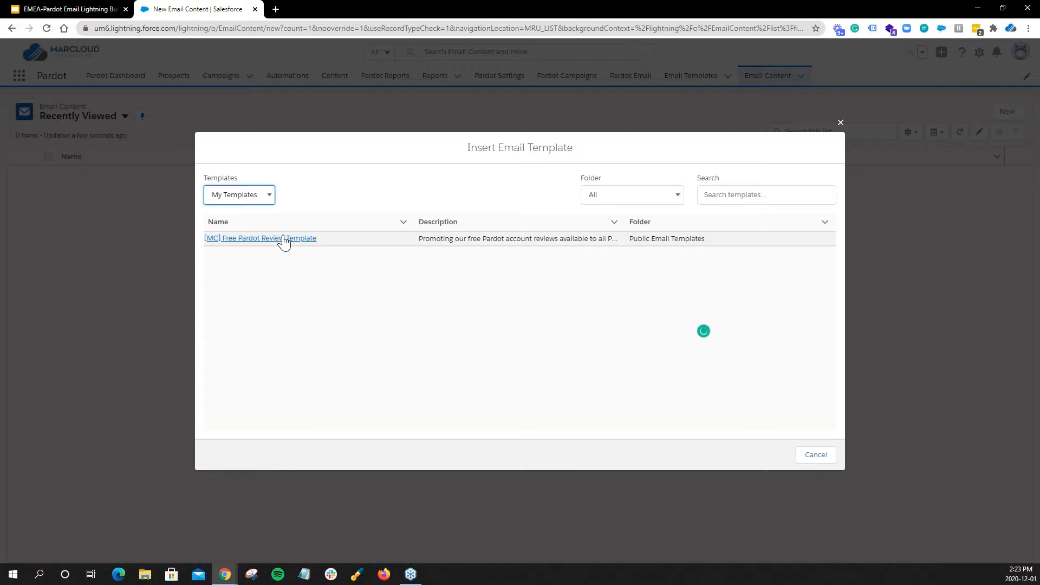
click(253, 240)
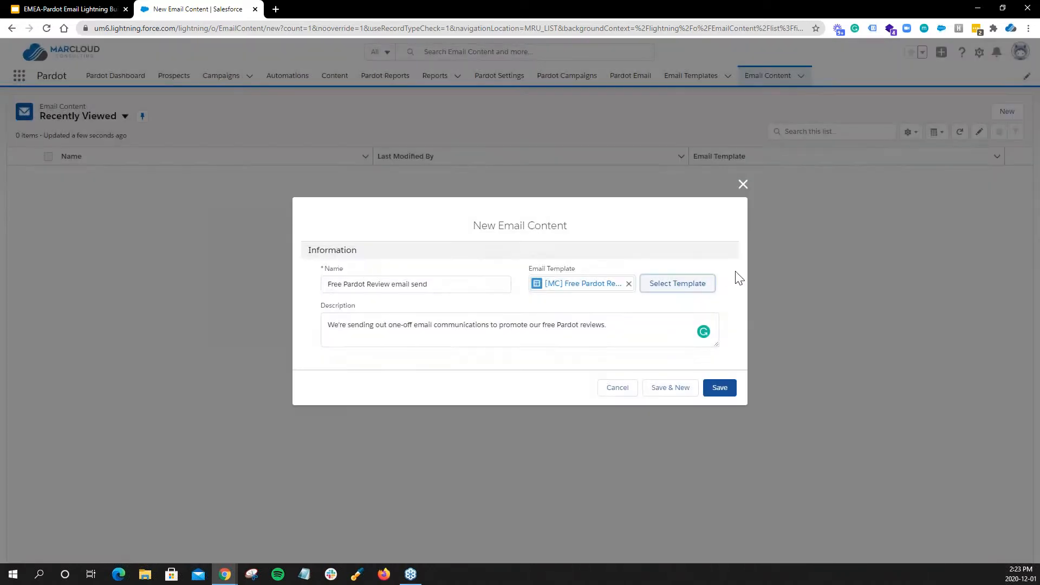
click(725, 388)
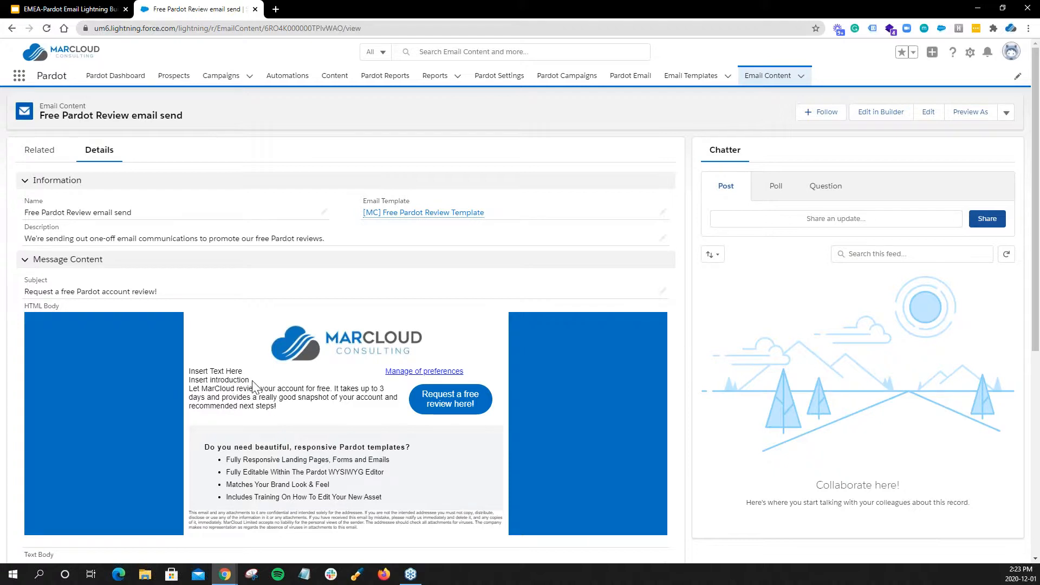
Share a Chatter post on the email content that mentions the colleague and reads "please sort the padding on this email".
triple_click(225, 381)
click(246, 379)
click(821, 222)
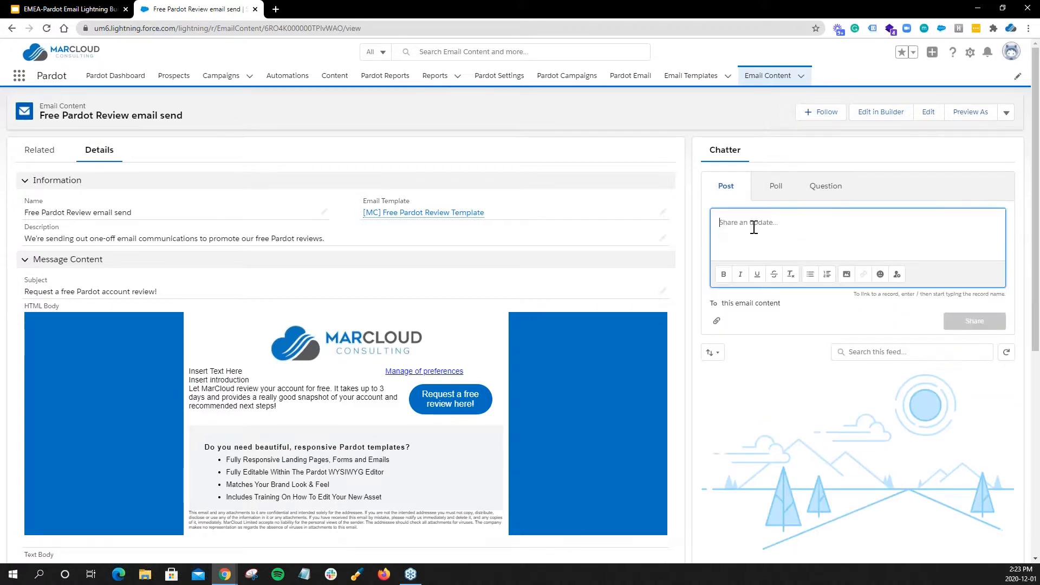
text(@jake)
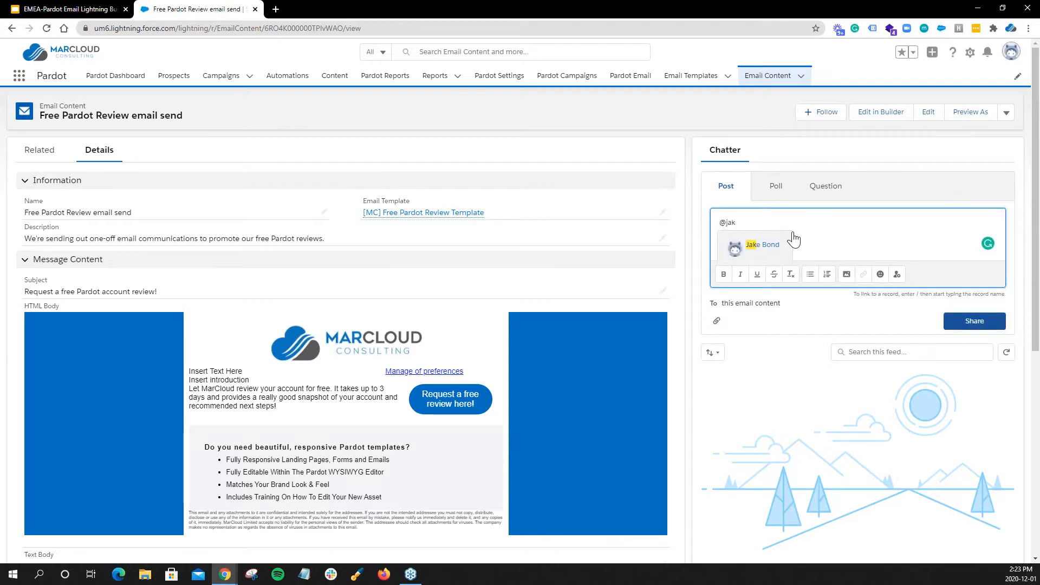
click(775, 244)
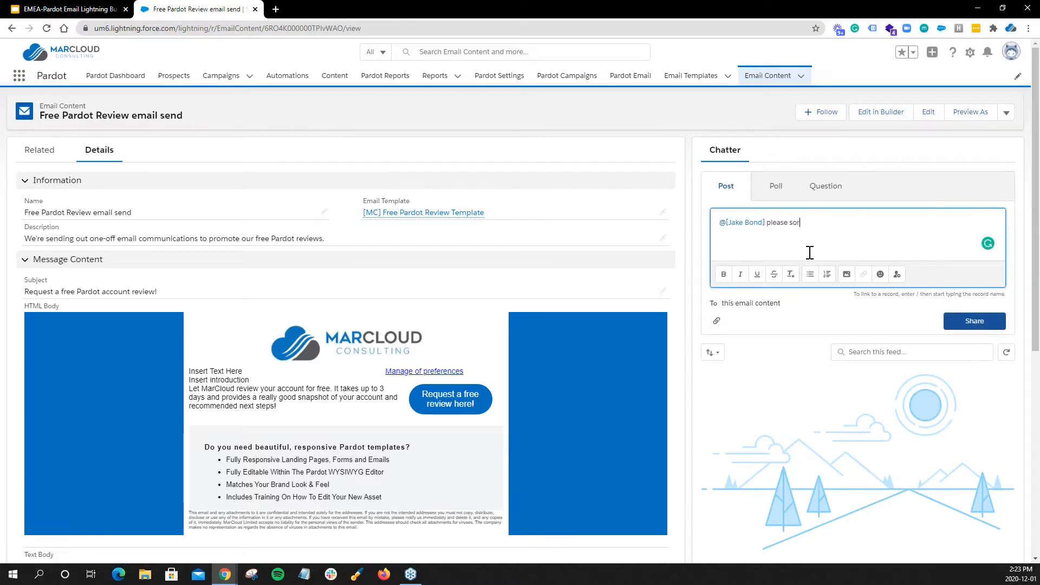
text(please sort the padding on this email)
click(963, 320)
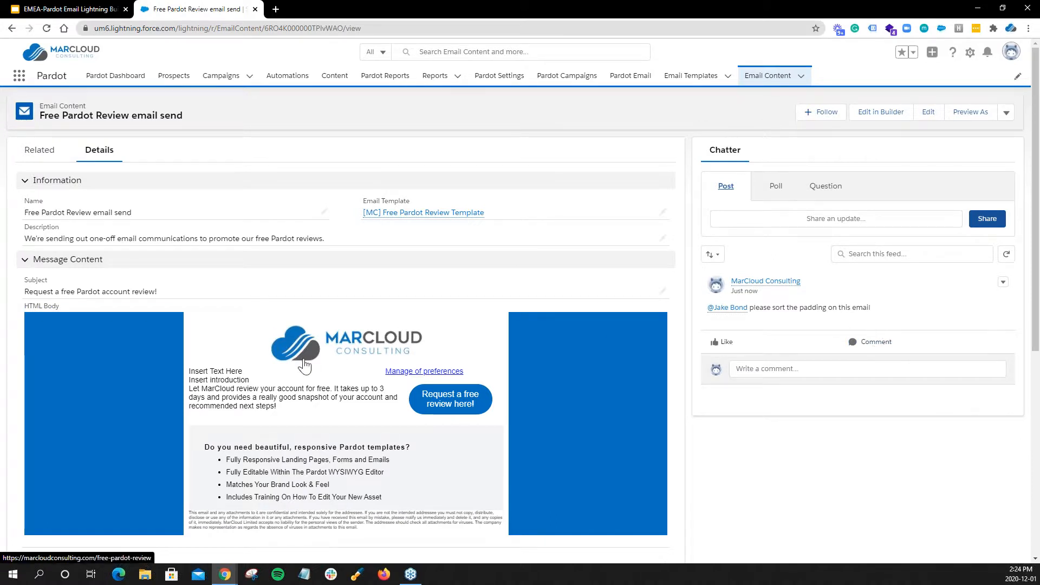
Open the email content in the builder and replace "Insert introduction" with the copied {{#if Recipient.FirstName}} conditional greeting.
click(886, 114)
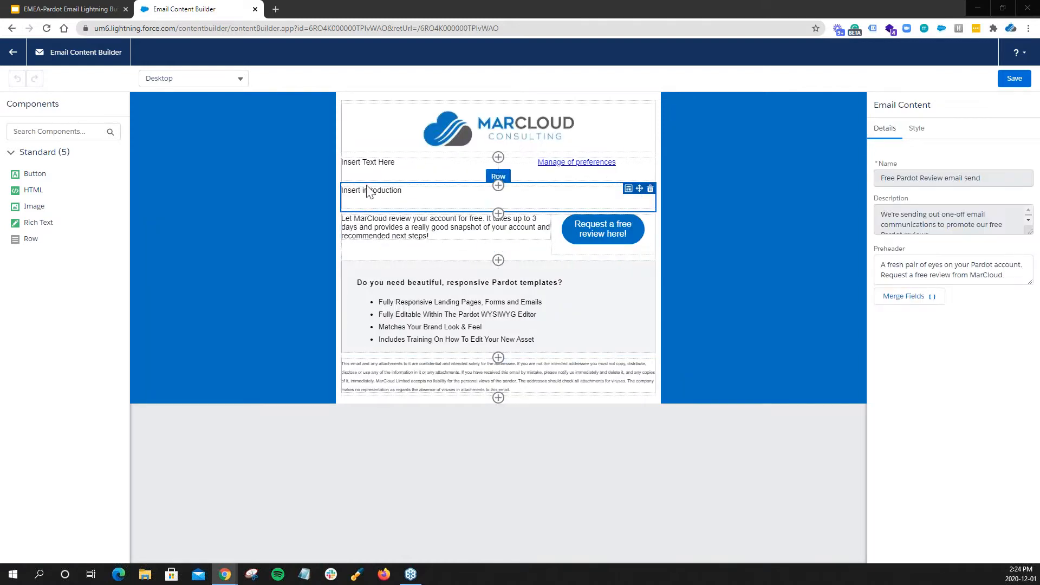
click(381, 202)
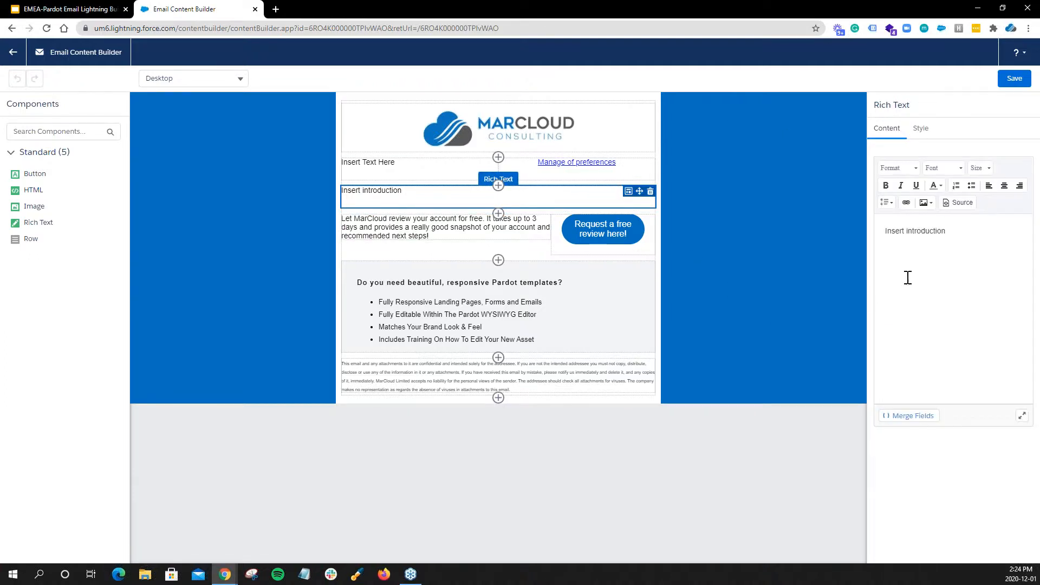
drag(946, 233, 869, 233)
text({{#if Recipient.FirstName}} What's up {{Recipient.FirstName}}! {{else}} Hello there Sir or Madam, {{/if}})
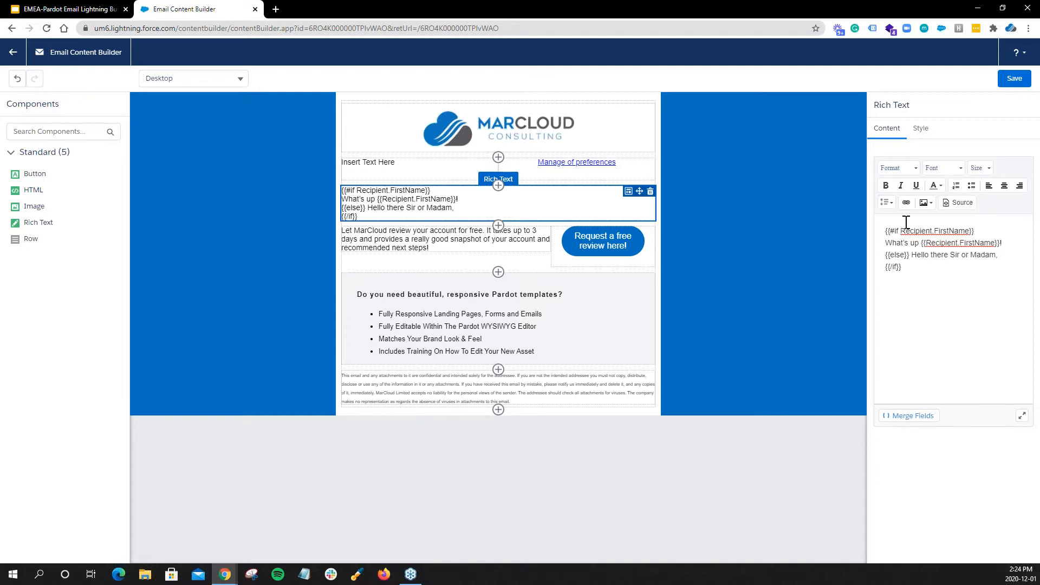
Set the greeting text's bottom margin to 10 px, then save the email content and return to its record page.
click(922, 130)
click(881, 246)
text(10)
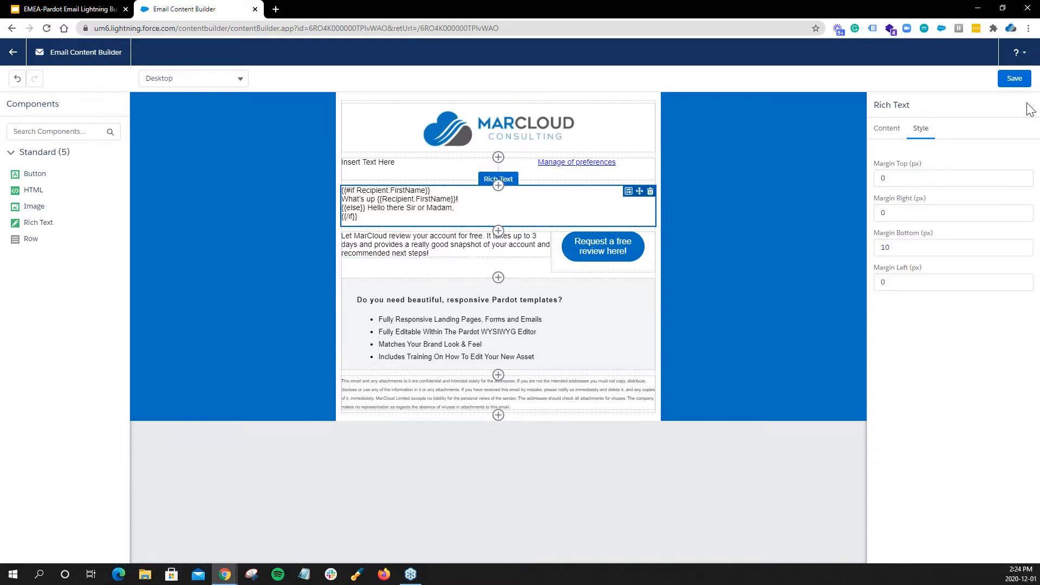
click(1014, 78)
click(13, 52)
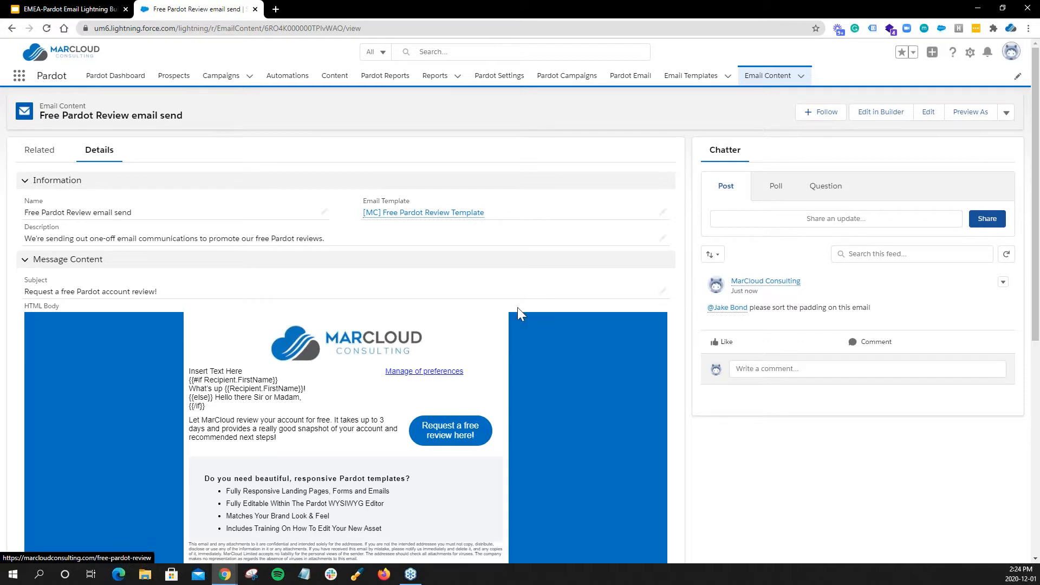
Generate the email content's text body by syncing it from the HTML, and save the record.
scroll(31, 304, down, 1)
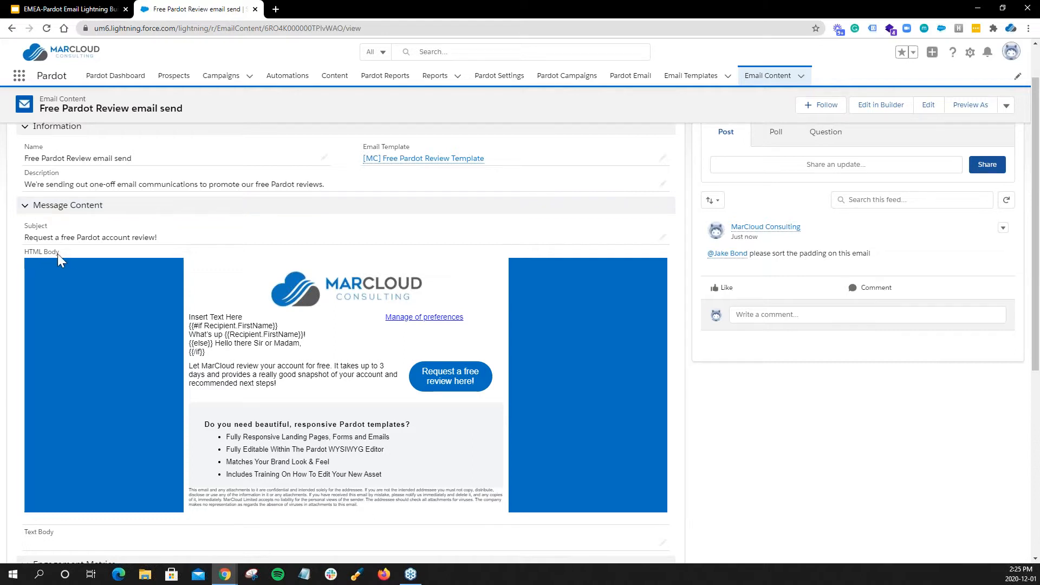
scroll(176, 290, down, 2)
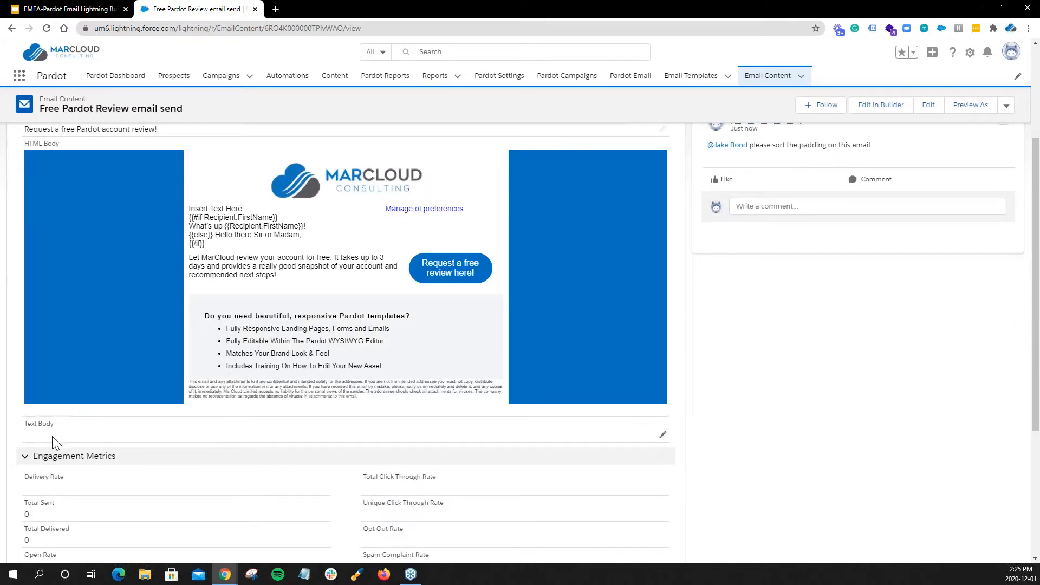
click(661, 437)
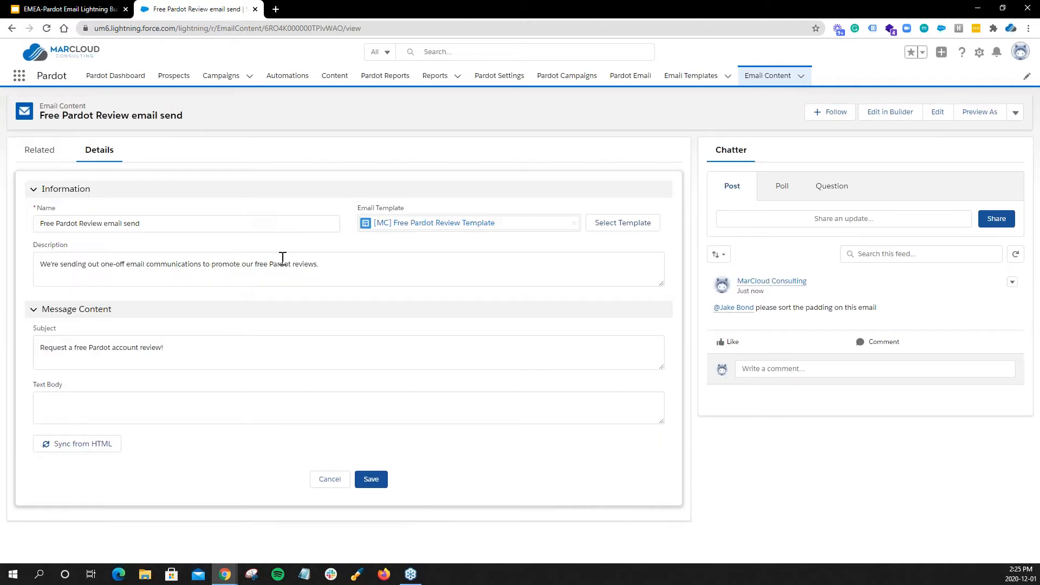
click(88, 450)
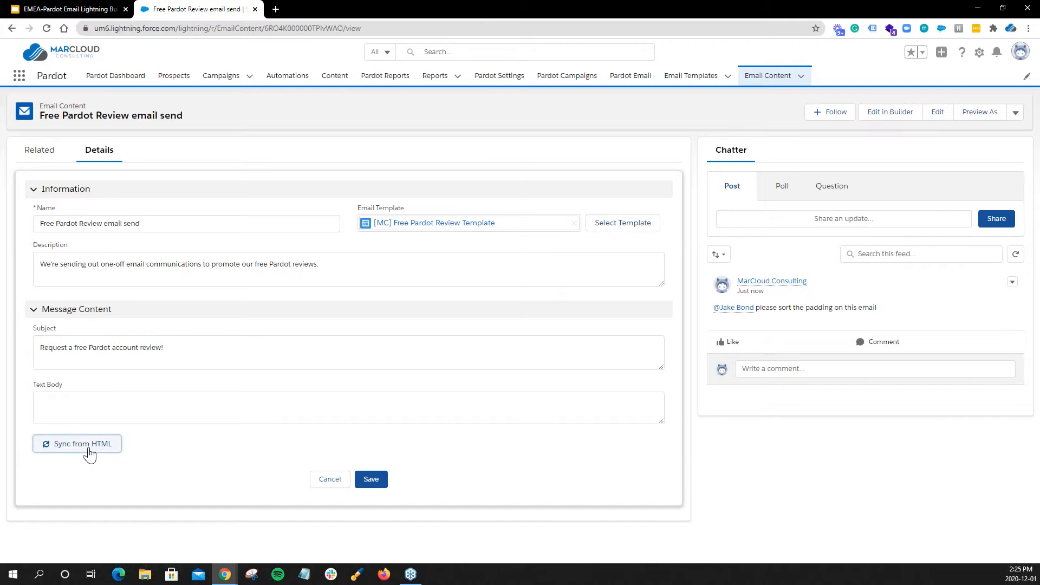
click(372, 479)
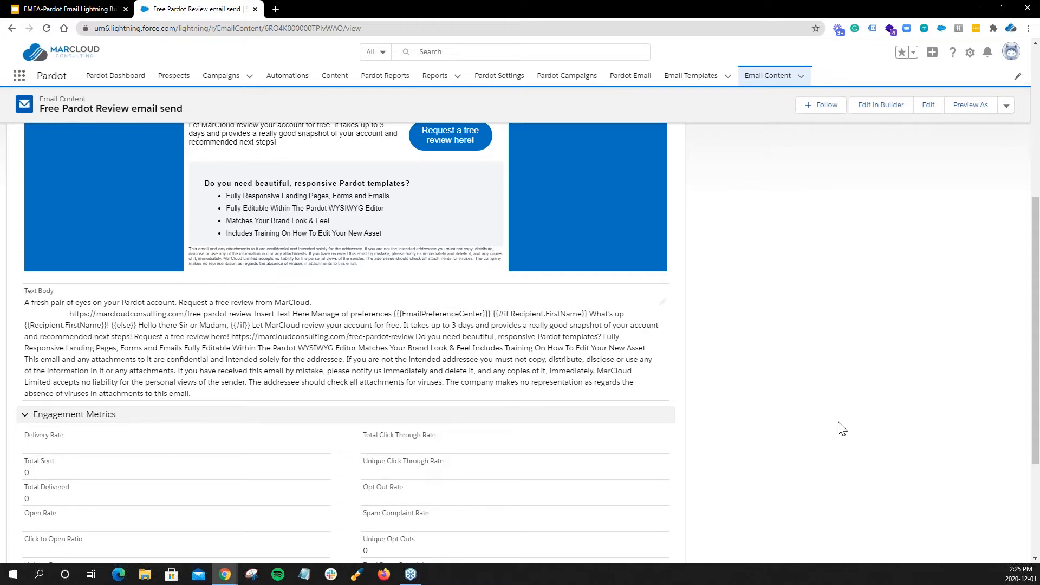
Comment on the Chatter post, addressing the colleague by first name and adding "don't forget oto tidy the text version".
scroll(840, 431, up, 4)
click(815, 285)
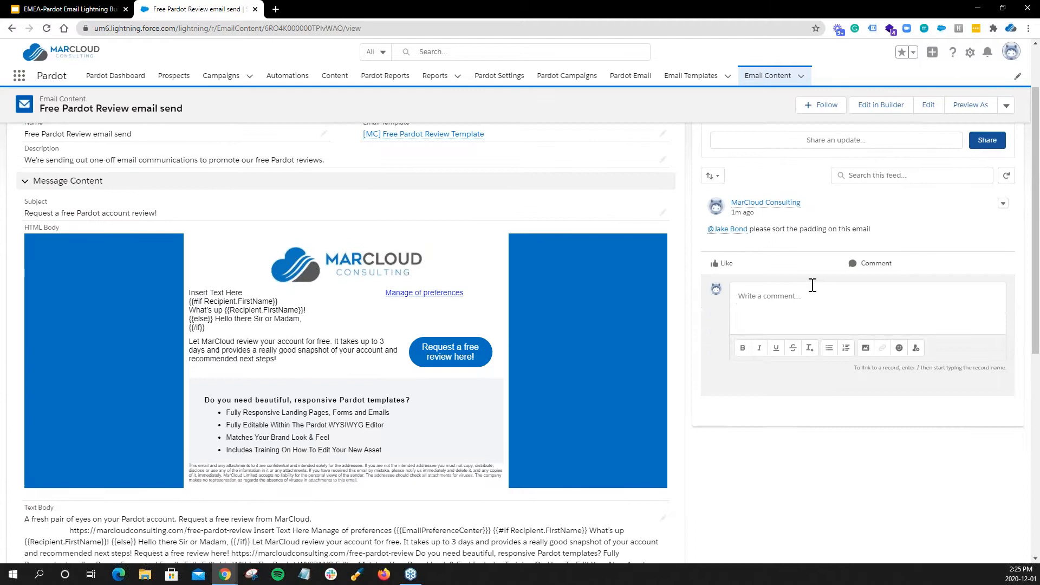
text(Jake, don't)
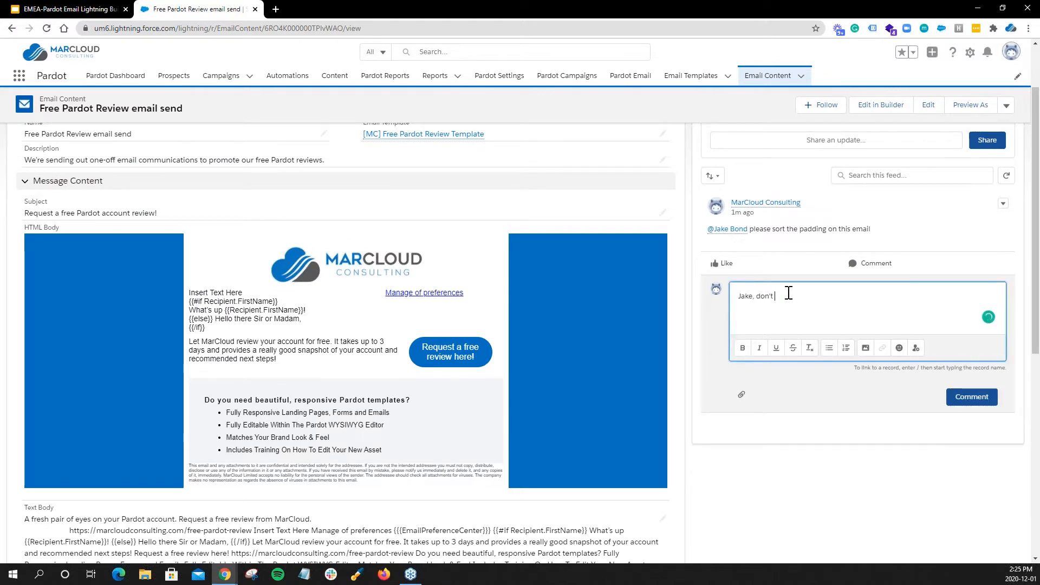
text( forget oto tidy the text version)
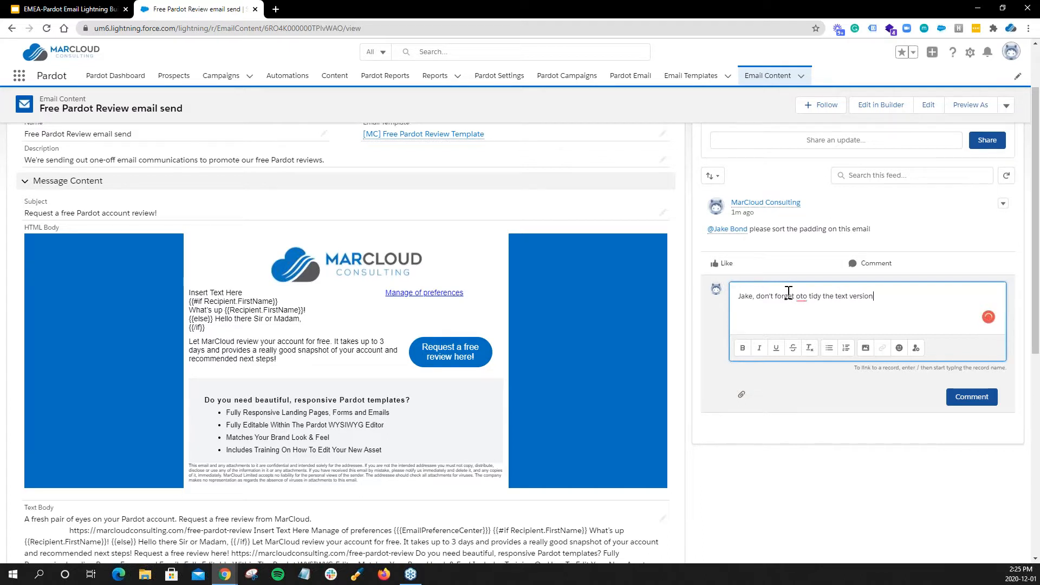
click(960, 393)
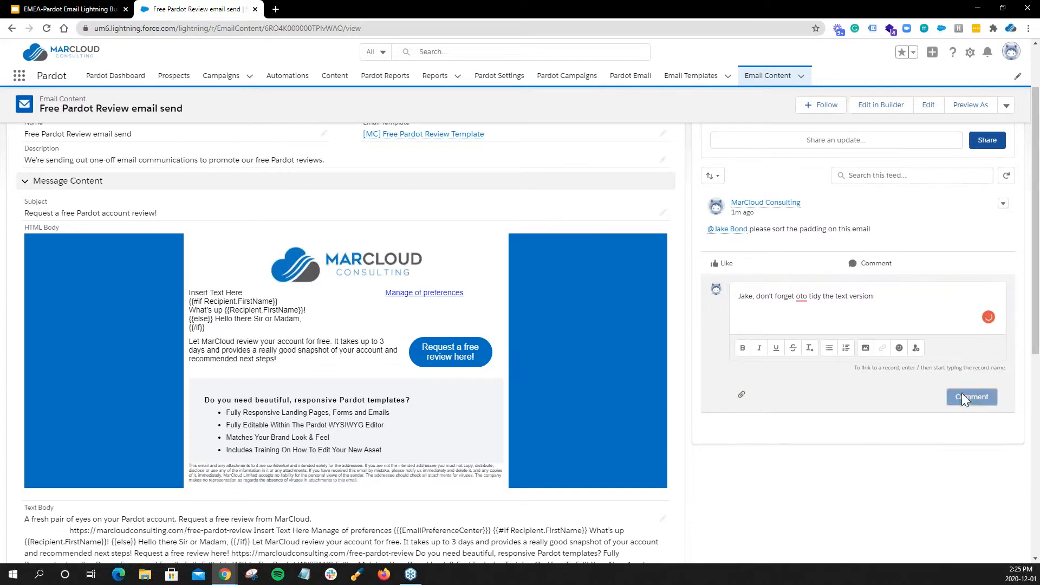
Examine the email content's text body, engagement metrics and related email sends on its record page.
scroll(554, 373, down, 4)
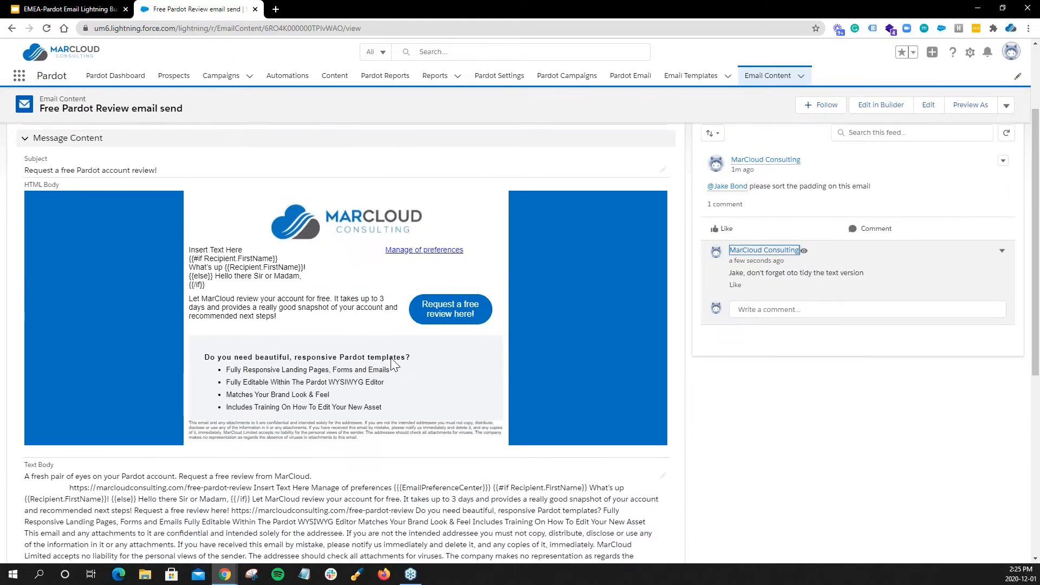
scroll(554, 372, down, 4)
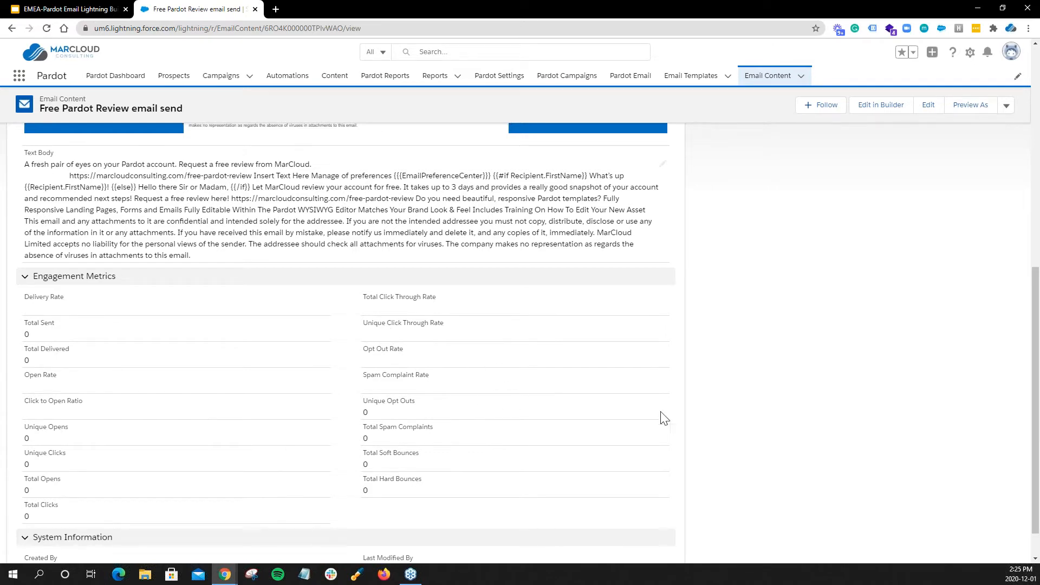
scroll(677, 420, up, 7)
scroll(753, 431, up, 1)
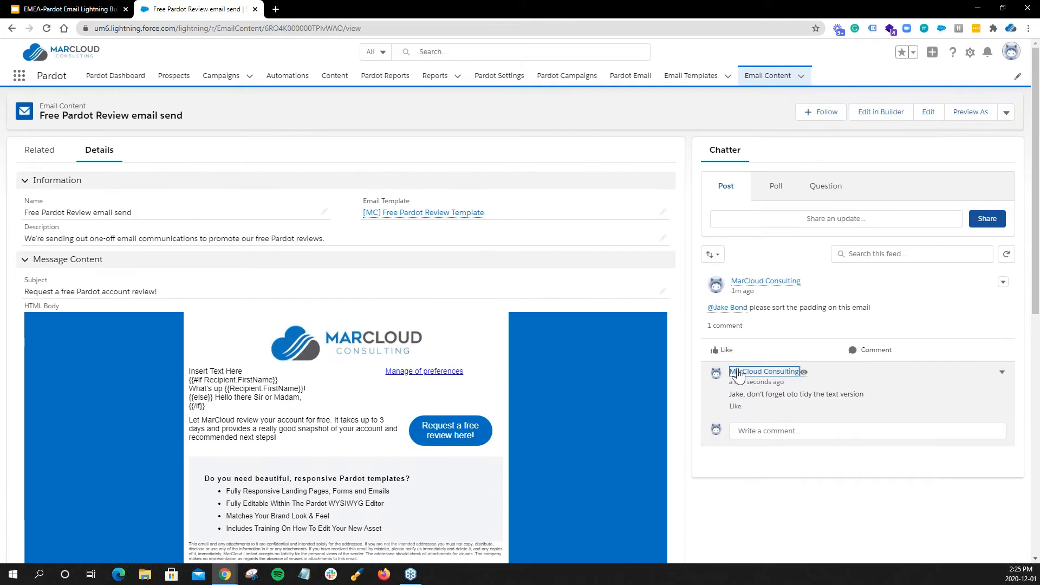
click(41, 157)
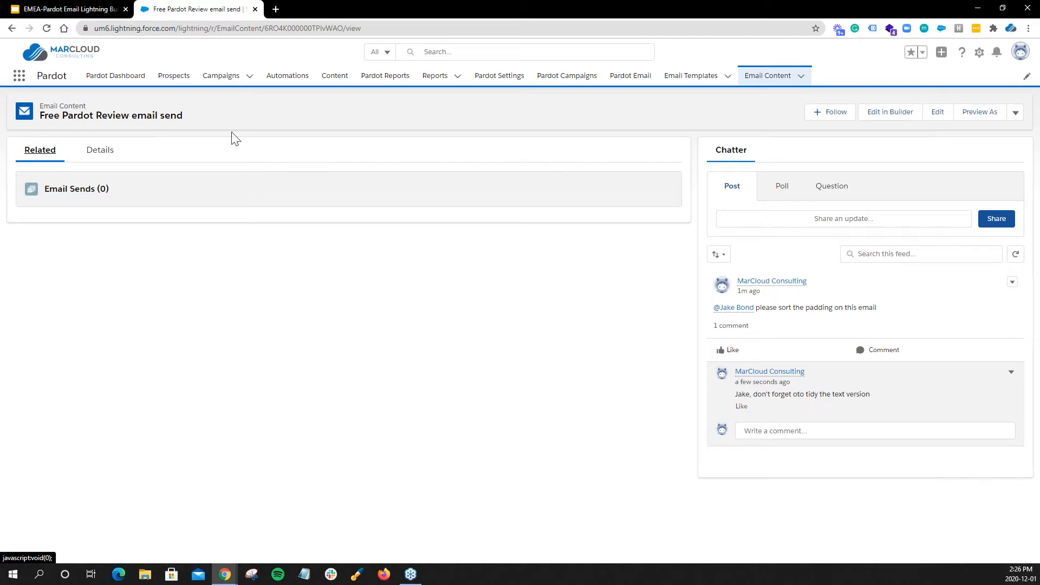
click(108, 153)
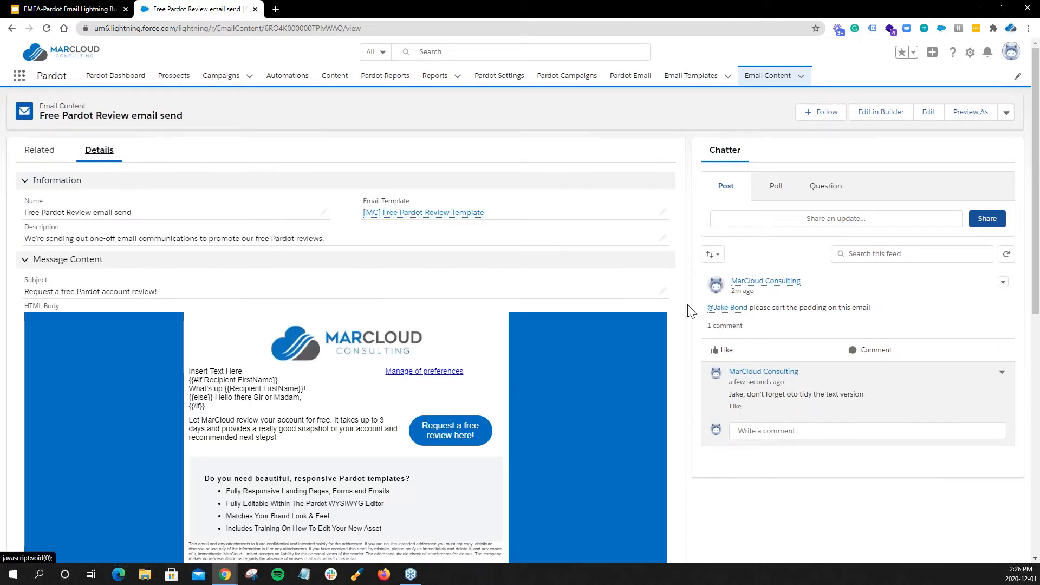
scroll(538, 183, down, 1)
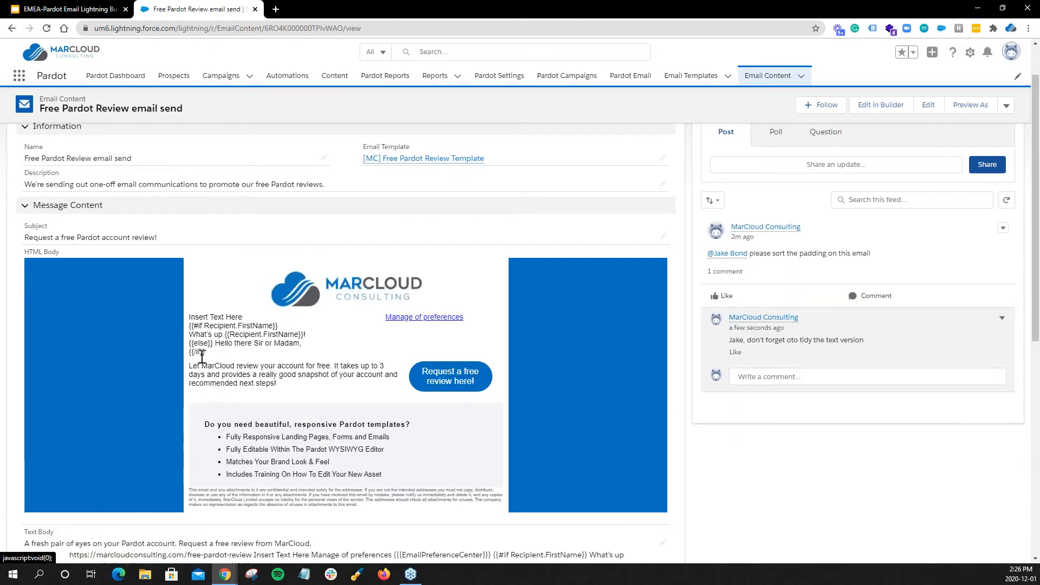
scroll(828, 428, up, 1)
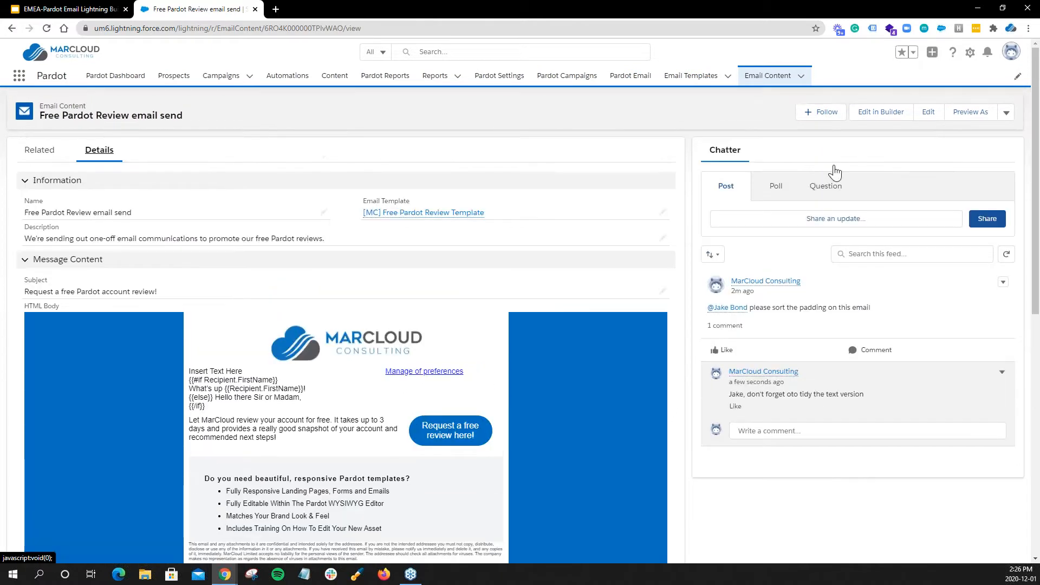
Preview the email content as a prospect who has a first name and check the personalised greeting.
click(979, 119)
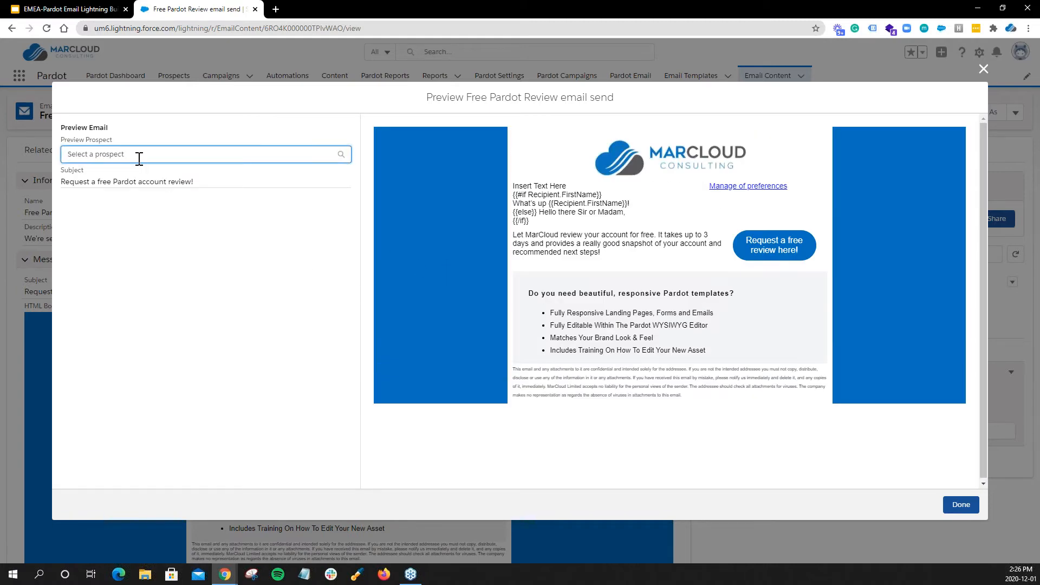
text(tia)
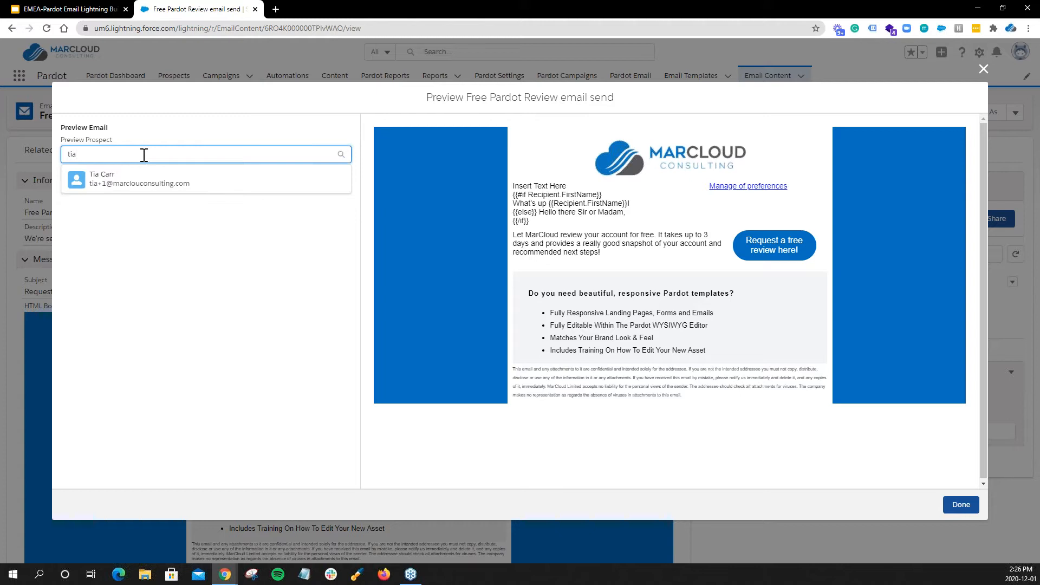
click(122, 173)
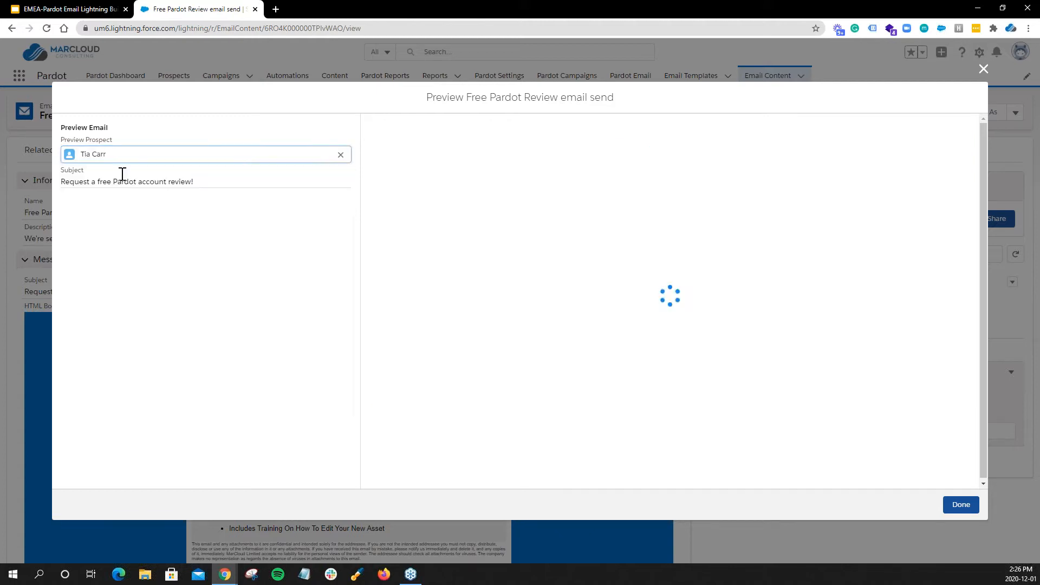
drag(513, 203, 564, 202)
click(589, 203)
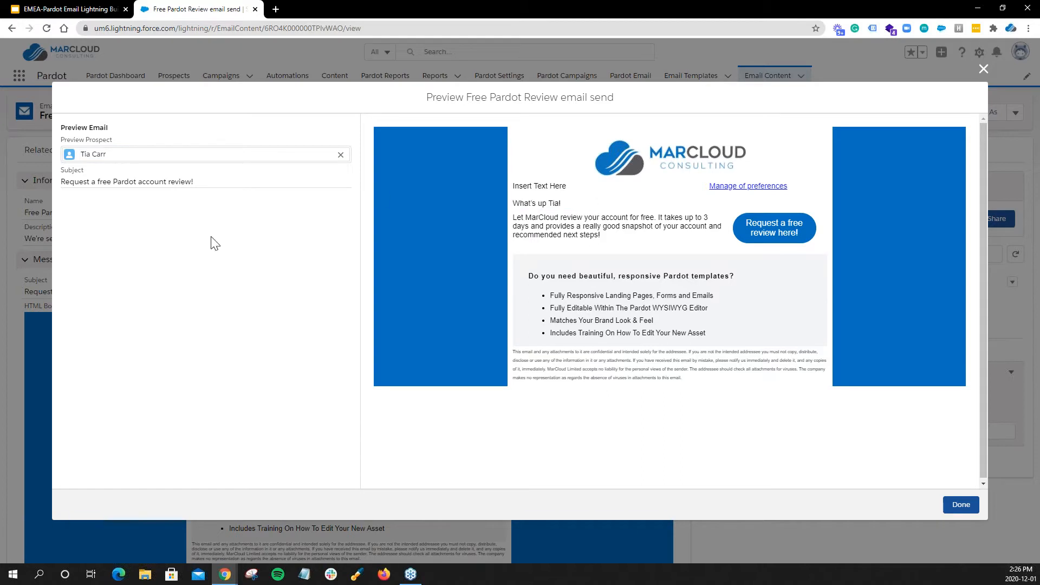
Switch the preview to a prospect without a first name, check the fallback greeting, and close the preview.
click(341, 155)
text(ryan)
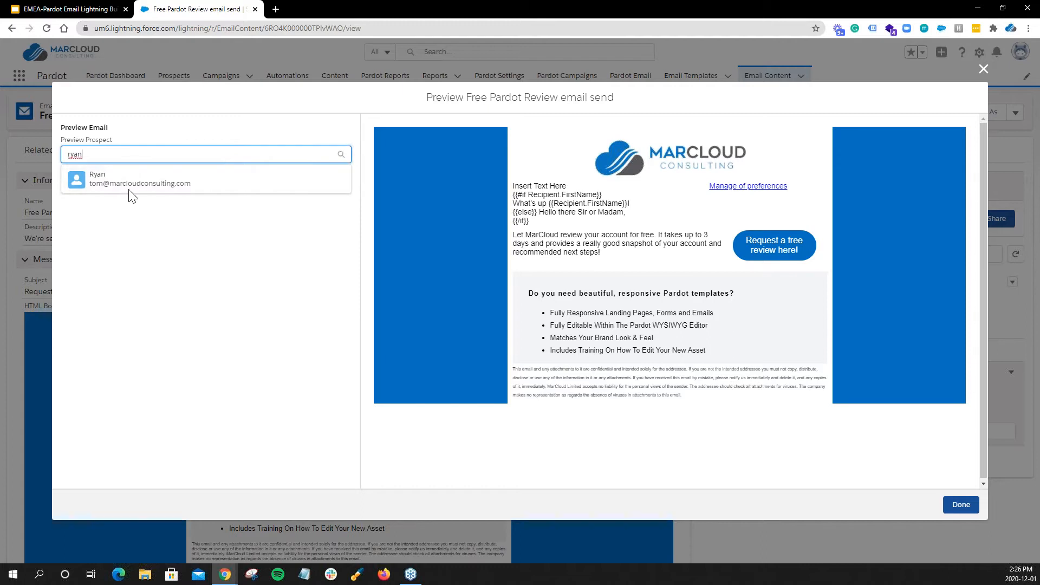
click(120, 187)
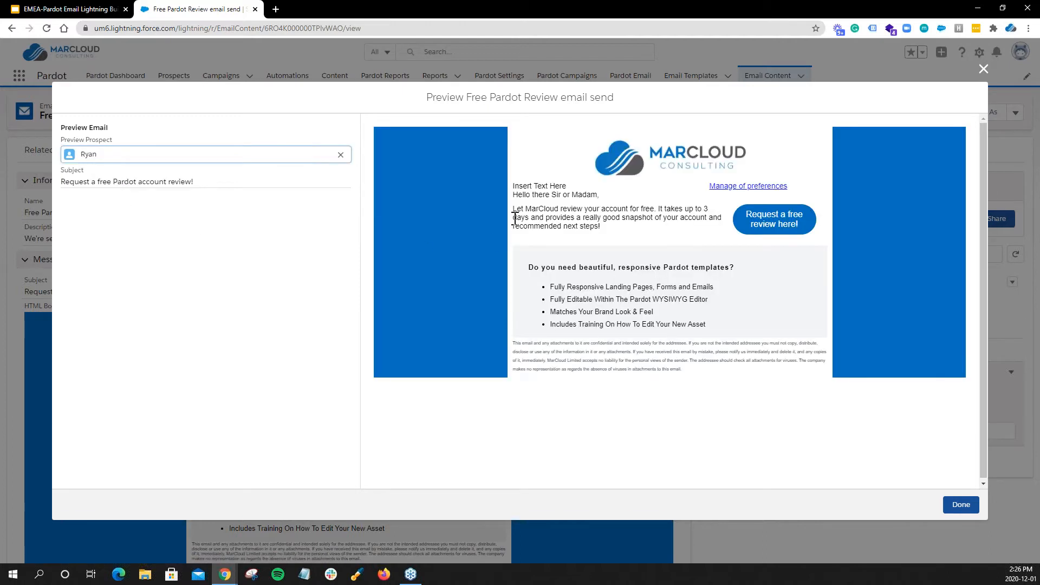
drag(513, 194, 606, 193)
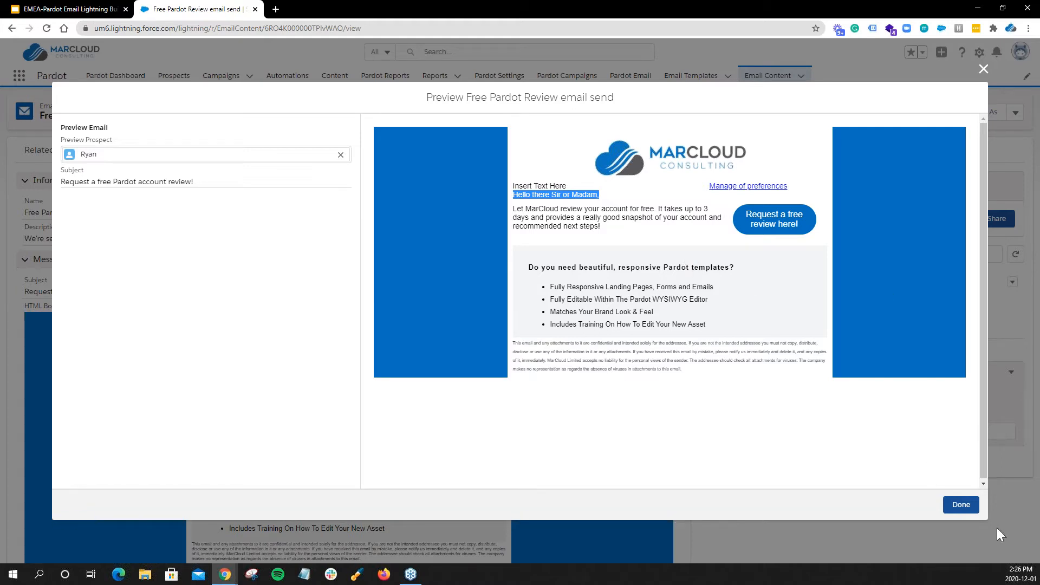
click(983, 68)
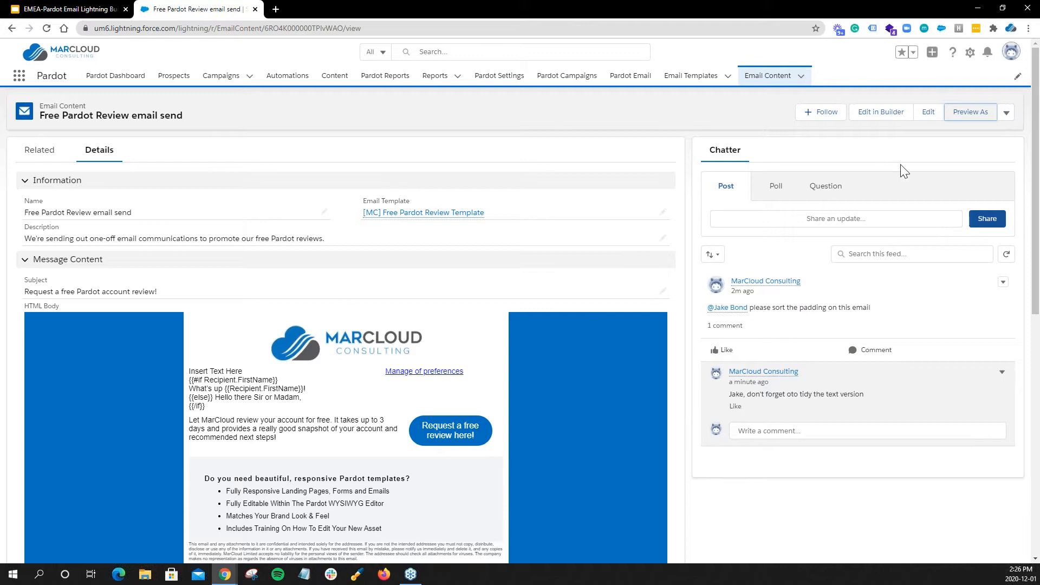
click(952, 152)
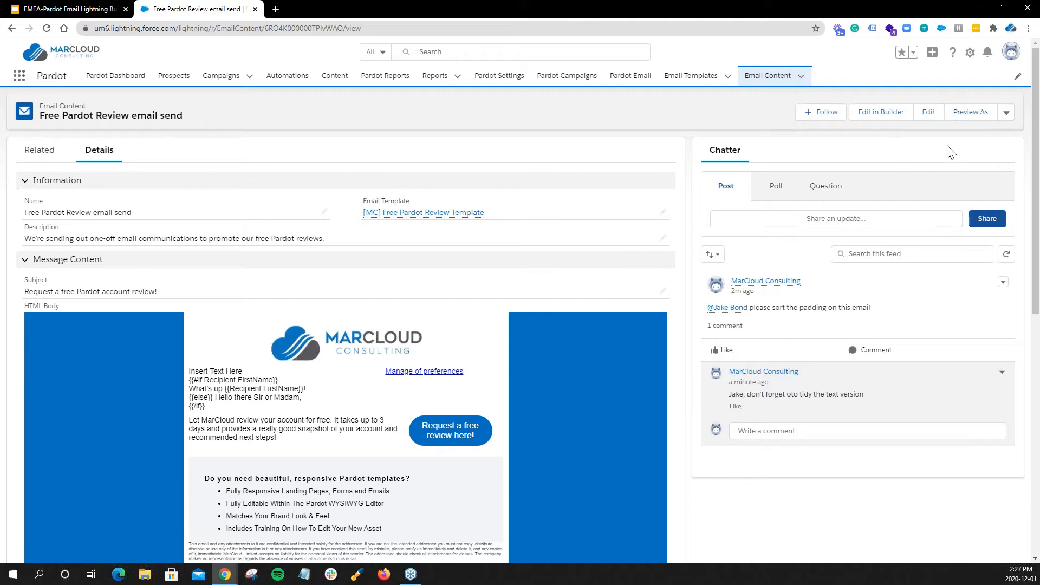
Open the send setup for the email content and associate it with the MarCloud Consulting Newsletter campaign.
click(1006, 114)
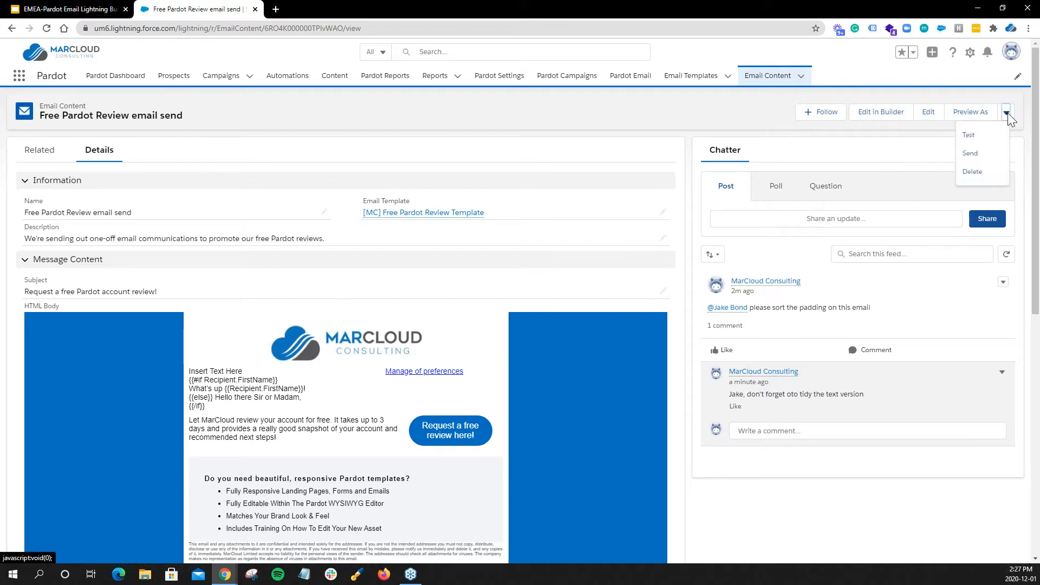
click(971, 154)
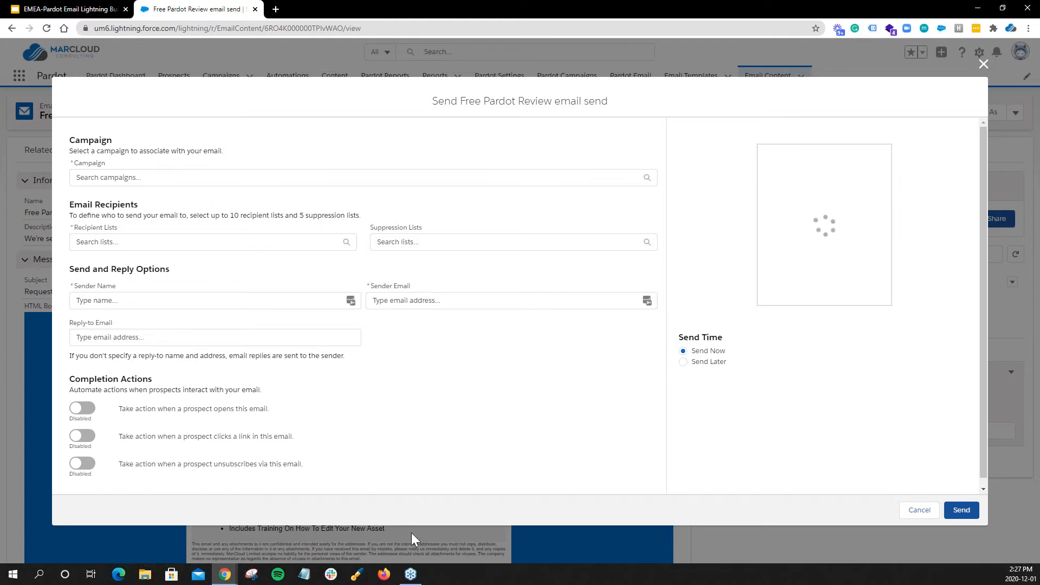
click(112, 179)
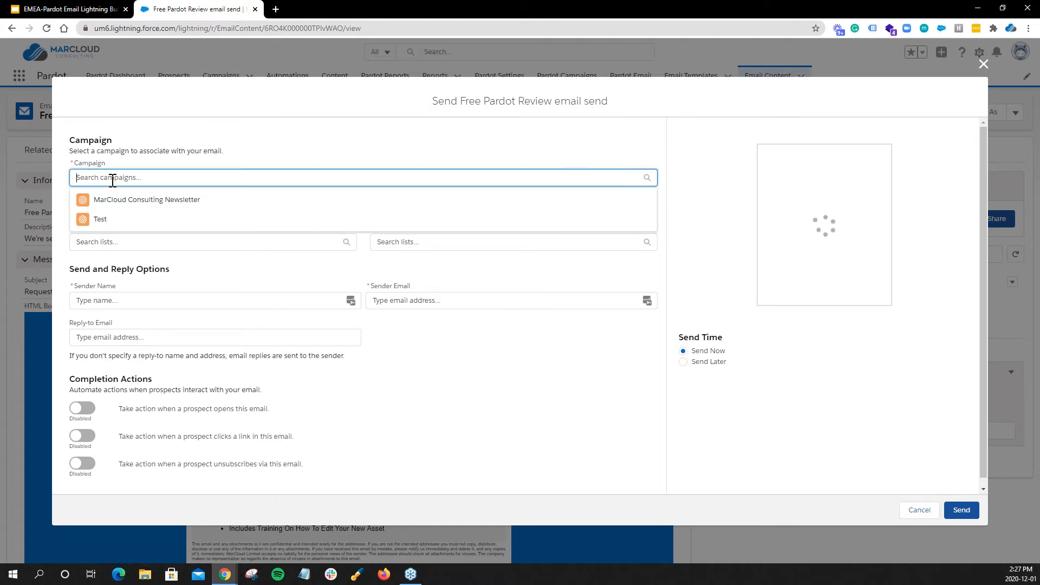
click(112, 200)
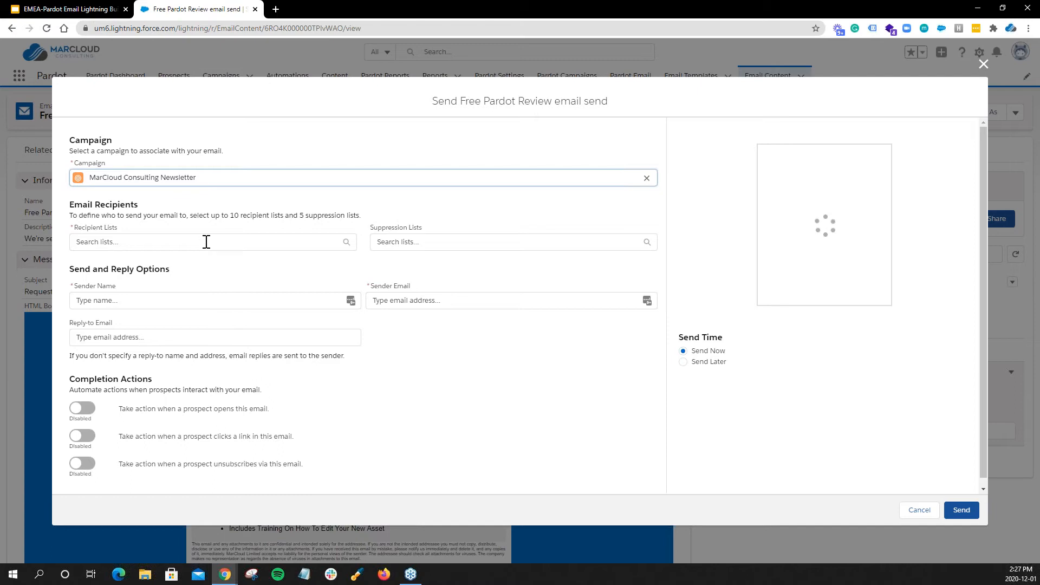
Set Customers as the recipient list and Monthly Newsletter as the suppression list for the send.
click(116, 240)
click(105, 262)
click(408, 245)
click(424, 264)
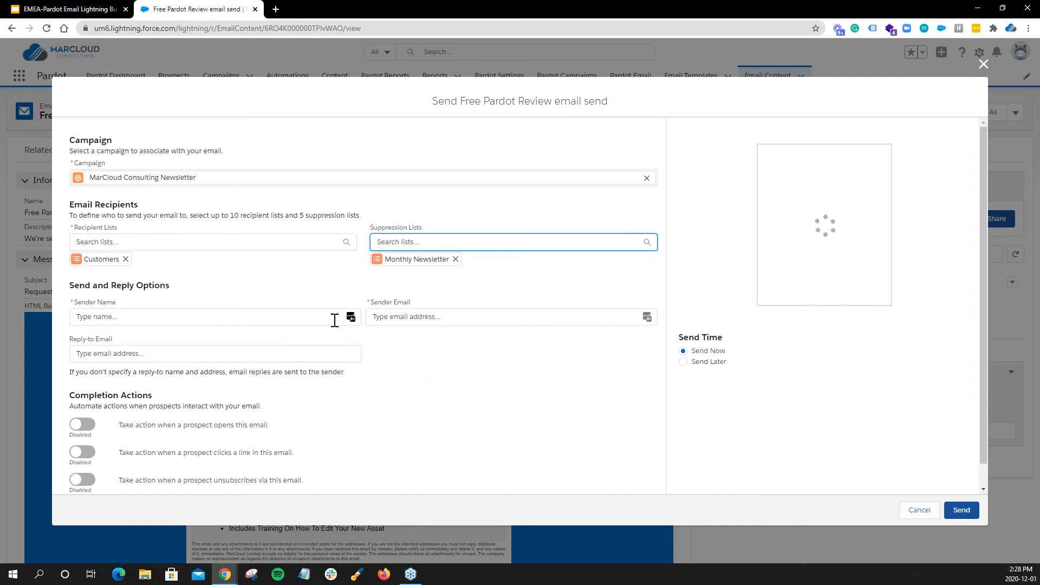
Enable the completion action for prospects clicking a link to view its options, and disable it again.
click(78, 427)
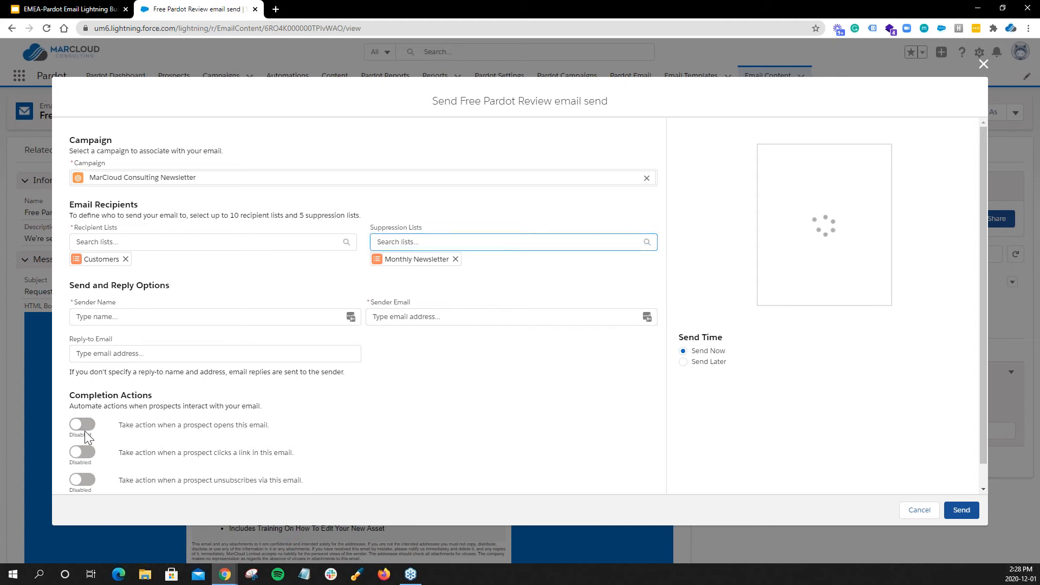
click(81, 428)
scroll(86, 446, down, 1)
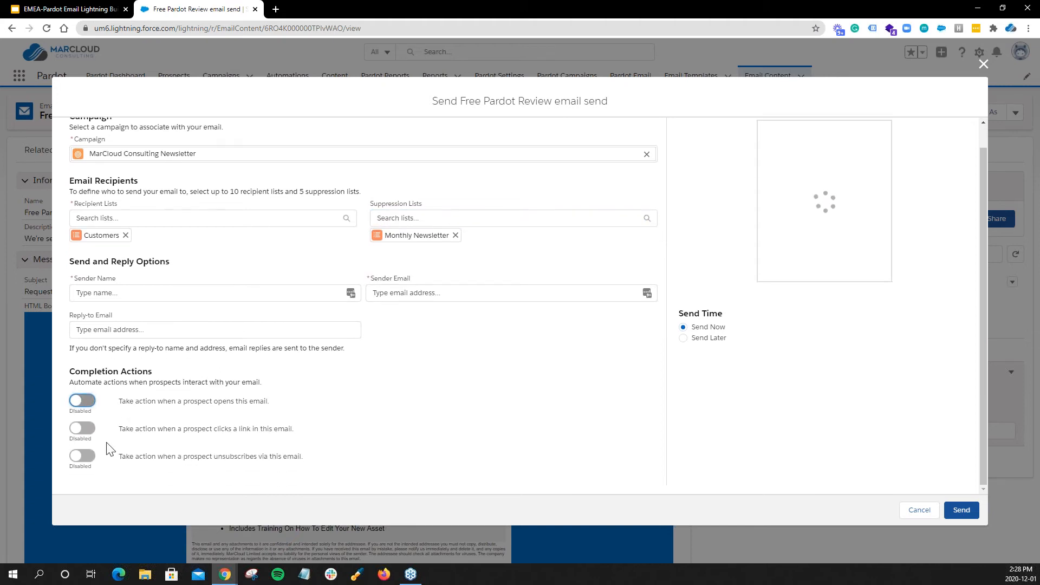
click(82, 428)
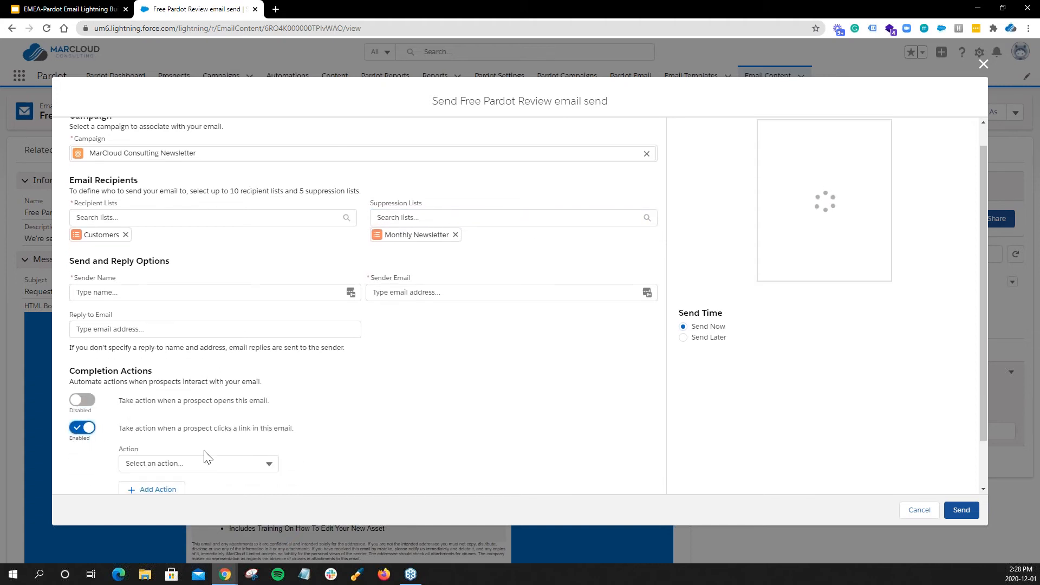
scroll(244, 444, down, 1)
drag(183, 373, 258, 373)
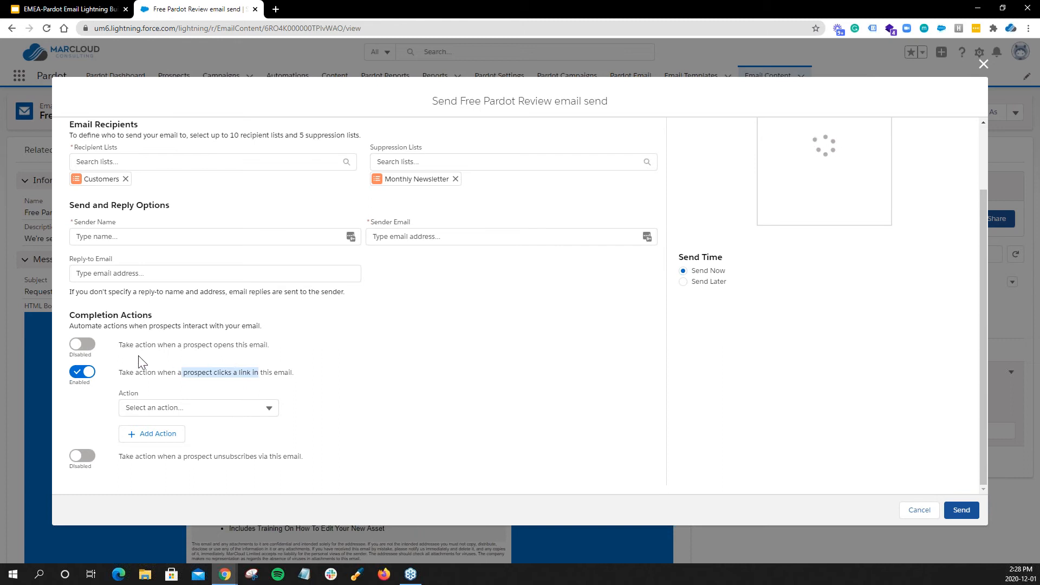
click(81, 374)
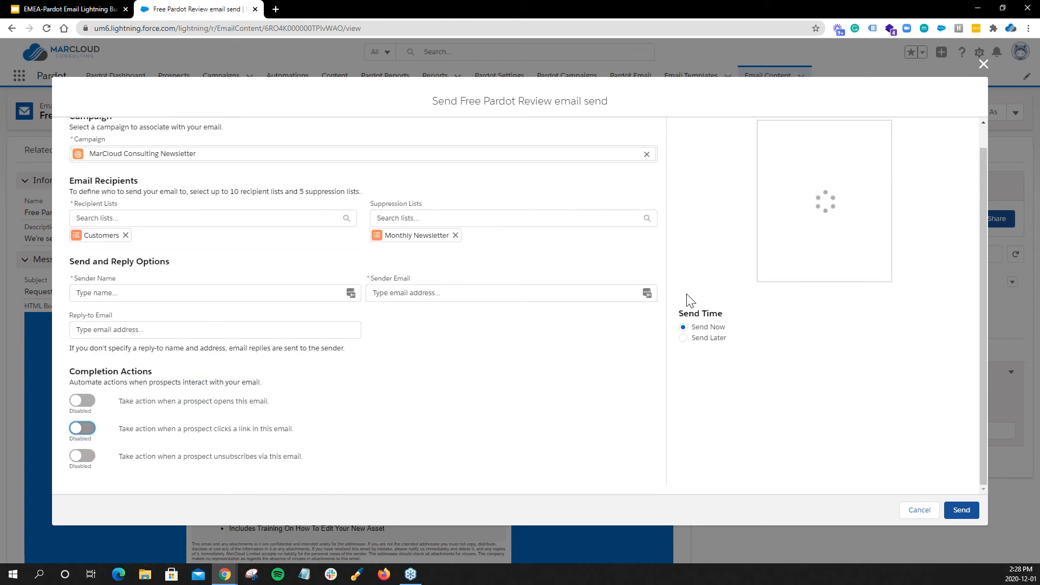
Switch to the Google Slides webinar deck and start presenting from the "Reporting, Resending, & Collaboration" slide.
click(65, 11)
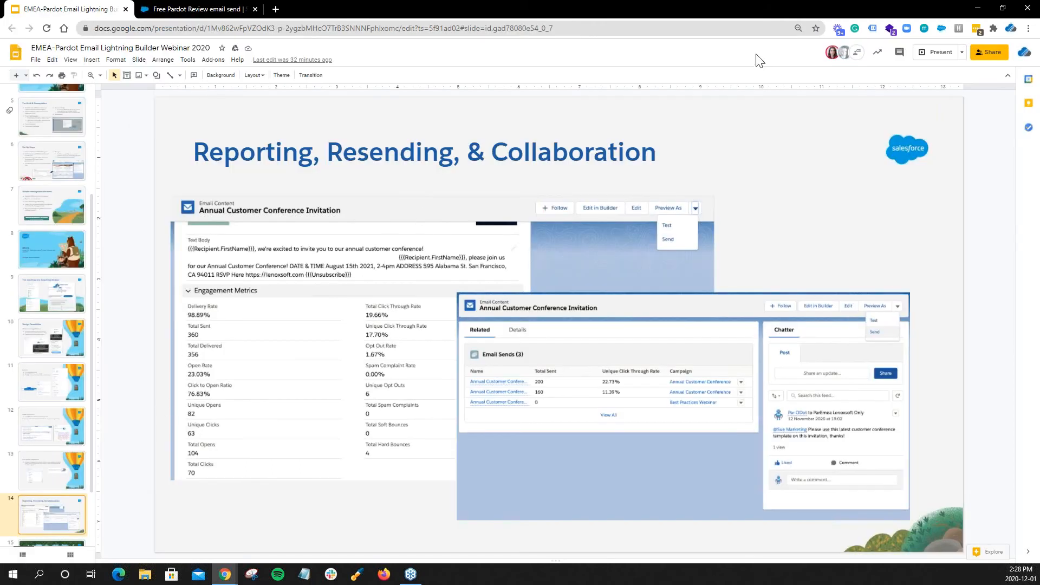
click(940, 52)
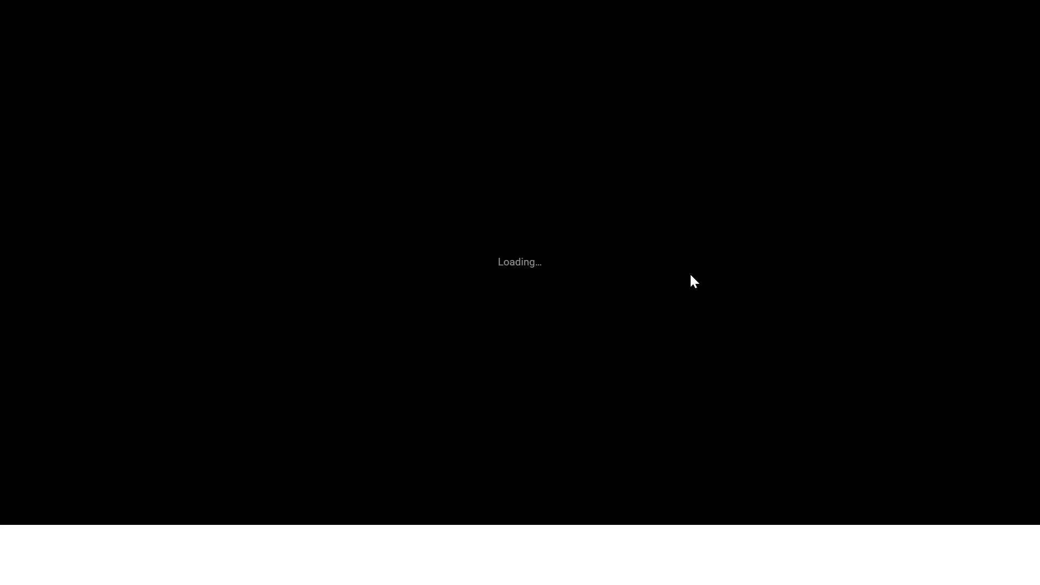